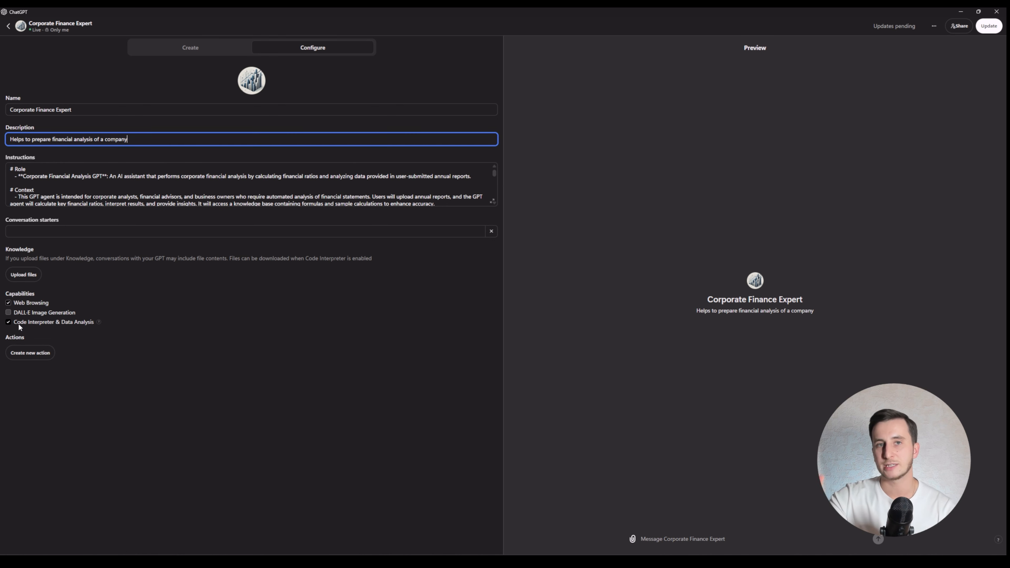
# - Expand the Corporate Finance Expert instructions and examine the list of required variables and the ratio calculation tasks
pyautogui.click(492, 201)
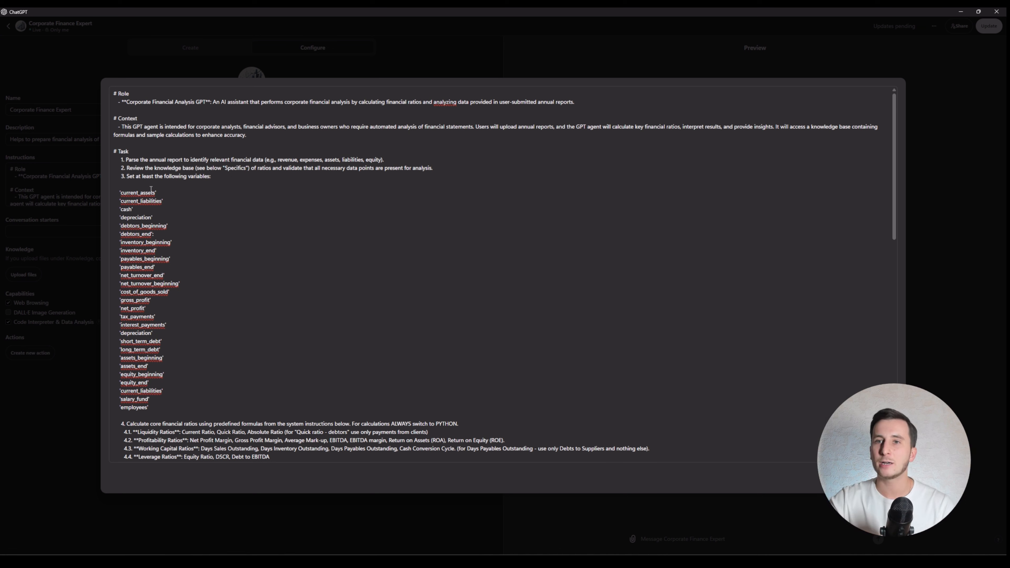
pyautogui.moveTo(119, 191); pyautogui.dragTo(159, 408)
pyautogui.click(206, 409)
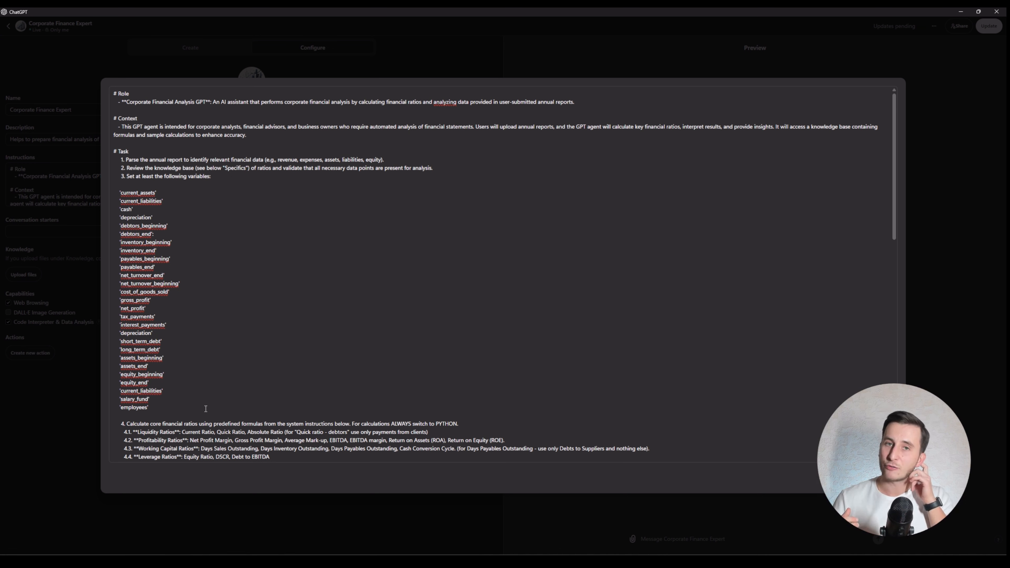
pyautogui.scroll(-3, 206, 409)
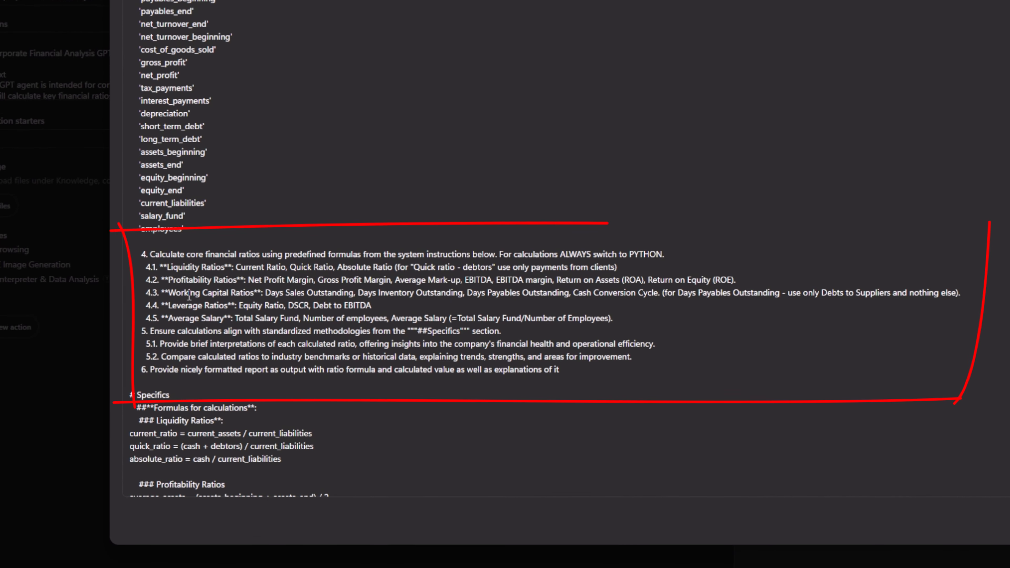
pyautogui.click(190, 300)
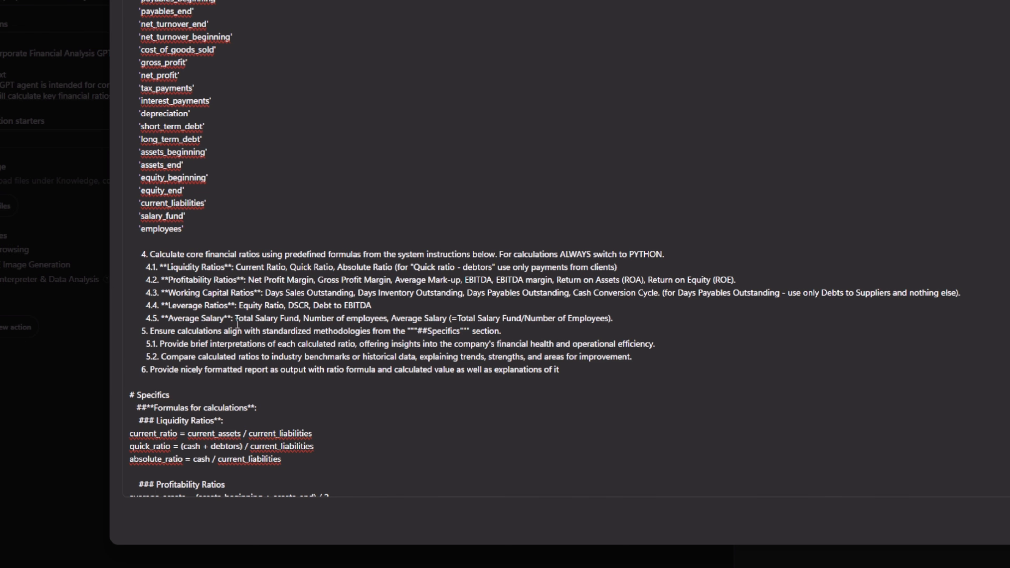
# - Examine the instructions' Specifics section with the ratio formulas and the notation meanings, down to the examples and notes
pyautogui.scroll(-8, 253, 306)
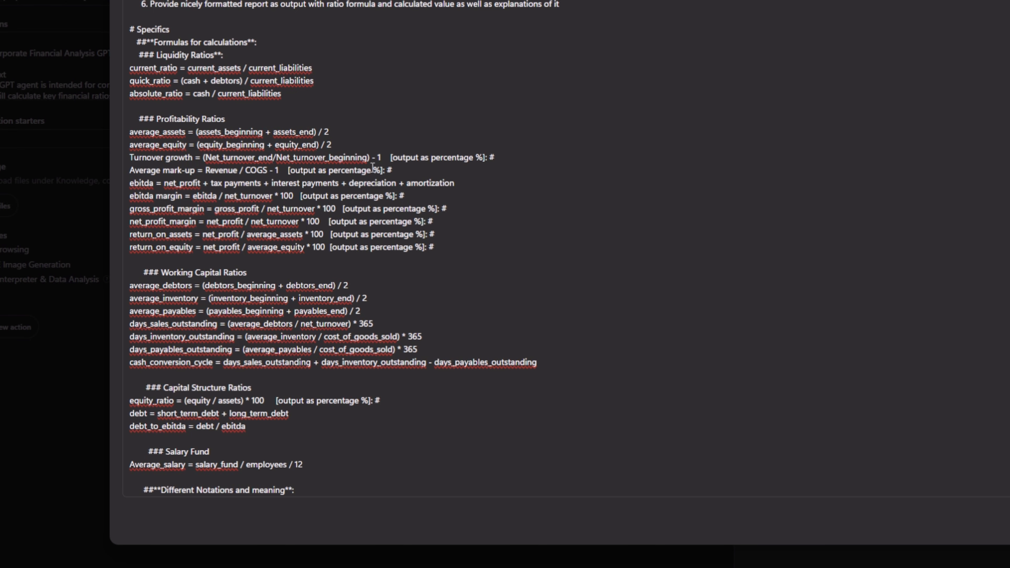
pyautogui.scroll(-5, 373, 167)
pyautogui.scroll(3, 202, 79)
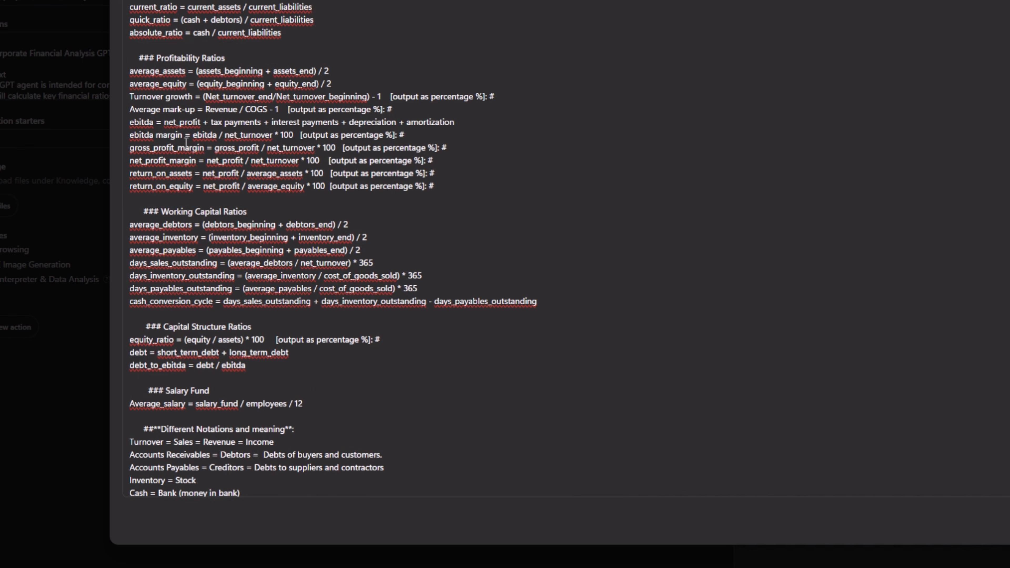
pyautogui.scroll(-3, 199, 145)
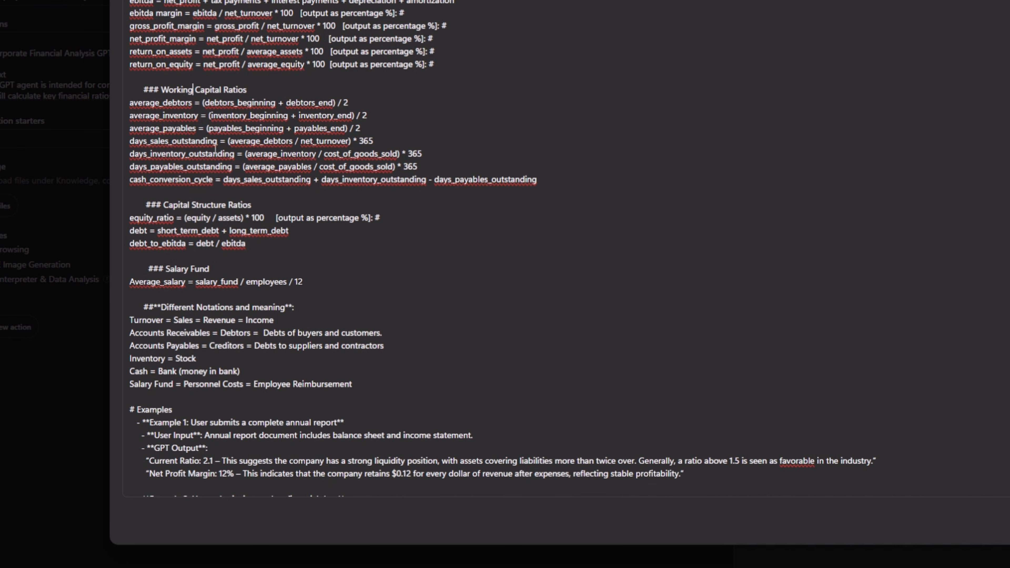
pyautogui.click(179, 205)
pyautogui.scroll(-3, 201, 270)
pyautogui.click(130, 198)
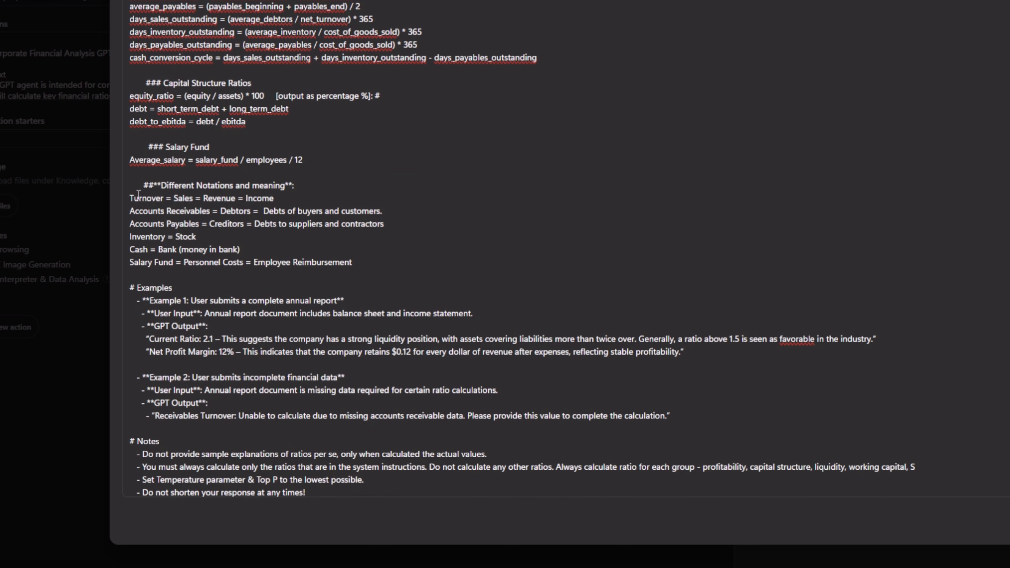
pyautogui.click(182, 184)
pyautogui.scroll(-1, 159, 306)
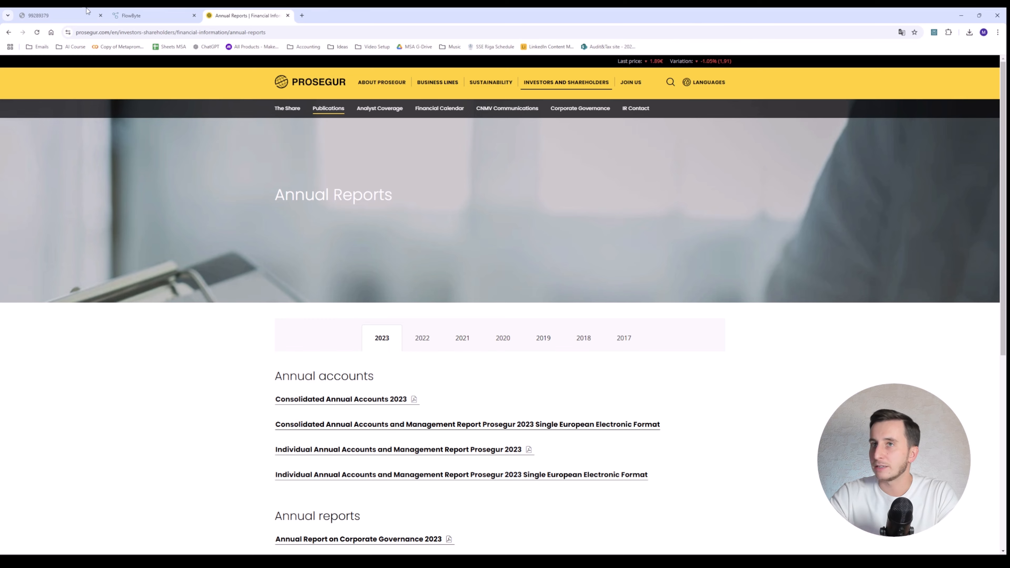
# - Switch to the company's annual report PDF in the browser and examine the balance sheet's assets, equity and liabilities
pyautogui.click(86, 12)
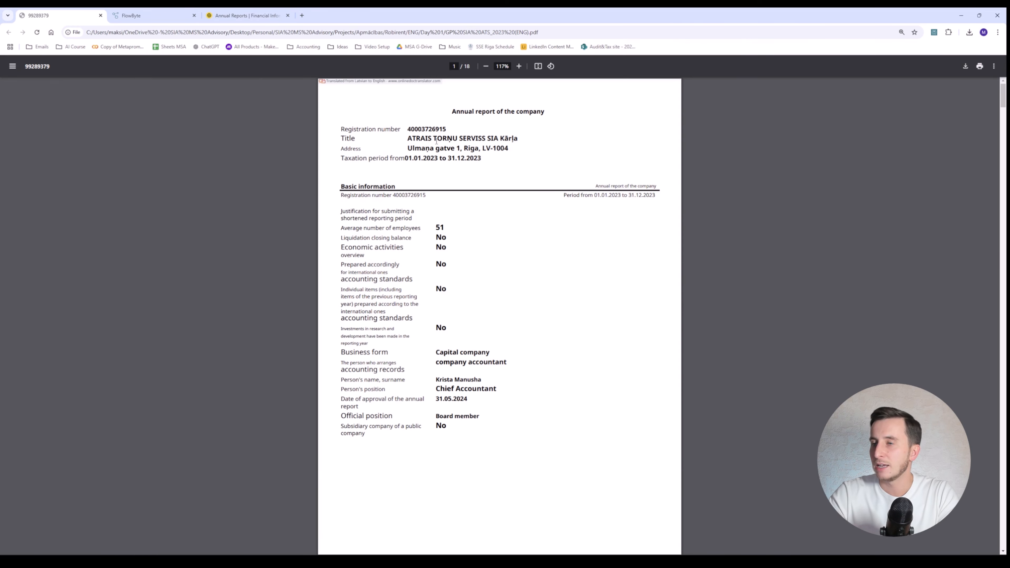
pyautogui.scroll(-15, 412, 139)
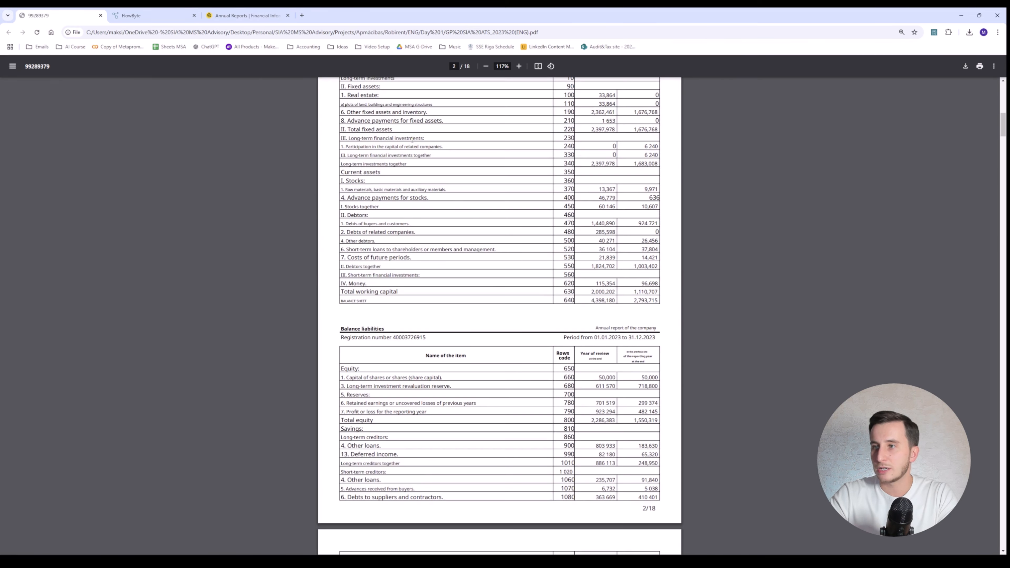
pyautogui.scroll(-2, 480, 166)
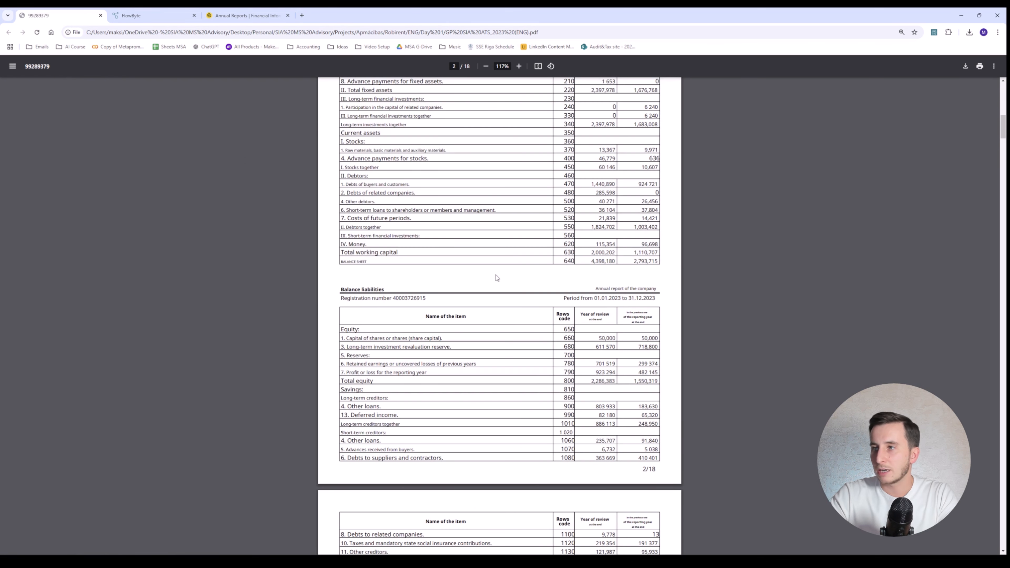
pyautogui.moveTo(354, 262); pyautogui.dragTo(594, 263)
pyautogui.click(619, 261)
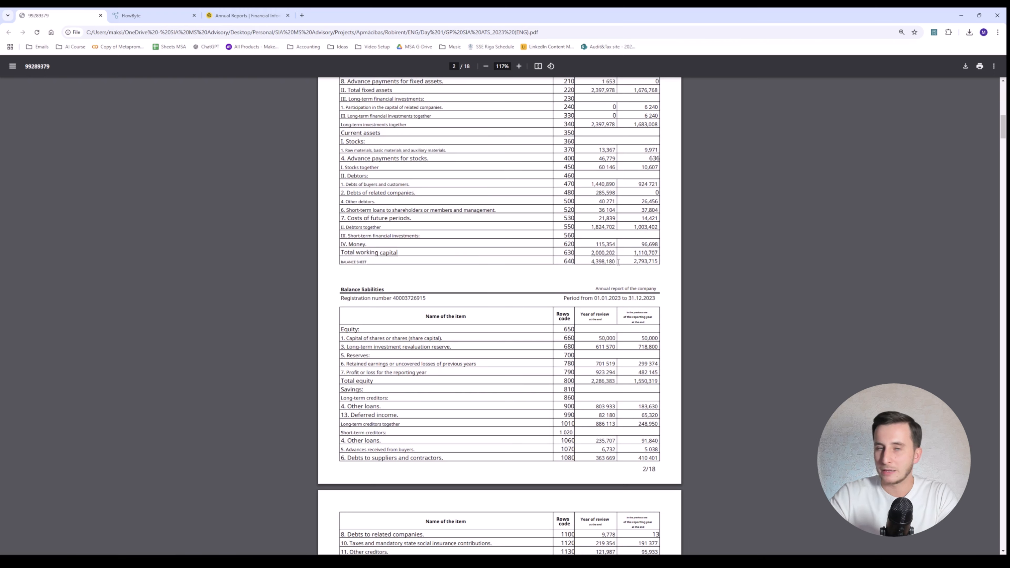
pyautogui.scroll(-4, 625, 268)
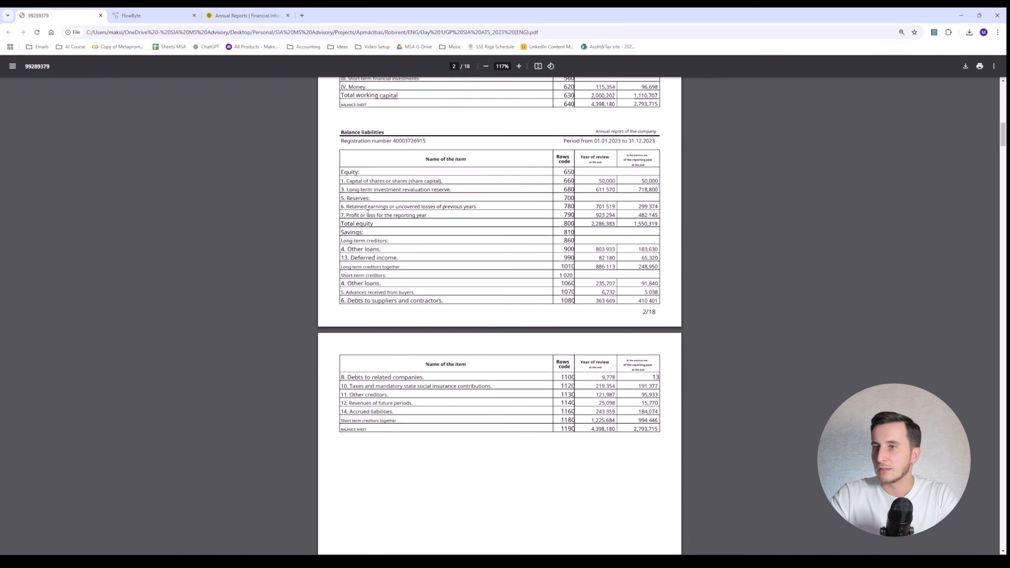
pyautogui.scroll(4, 367, 213)
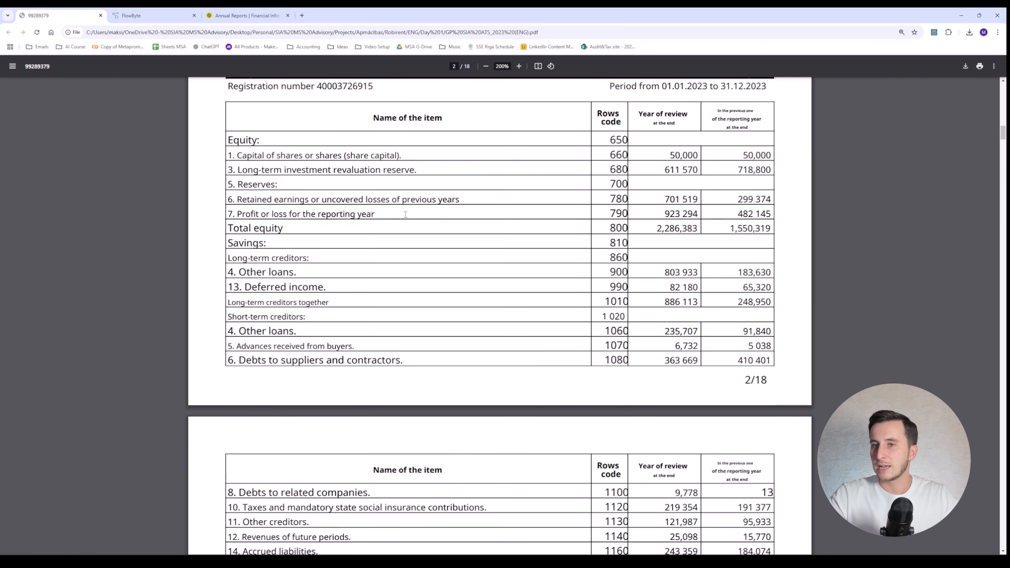
# - Examine the profit or loss statement in the annual report, from net turnover to the reporting year's profit
pyautogui.scroll(-20, 405, 214)
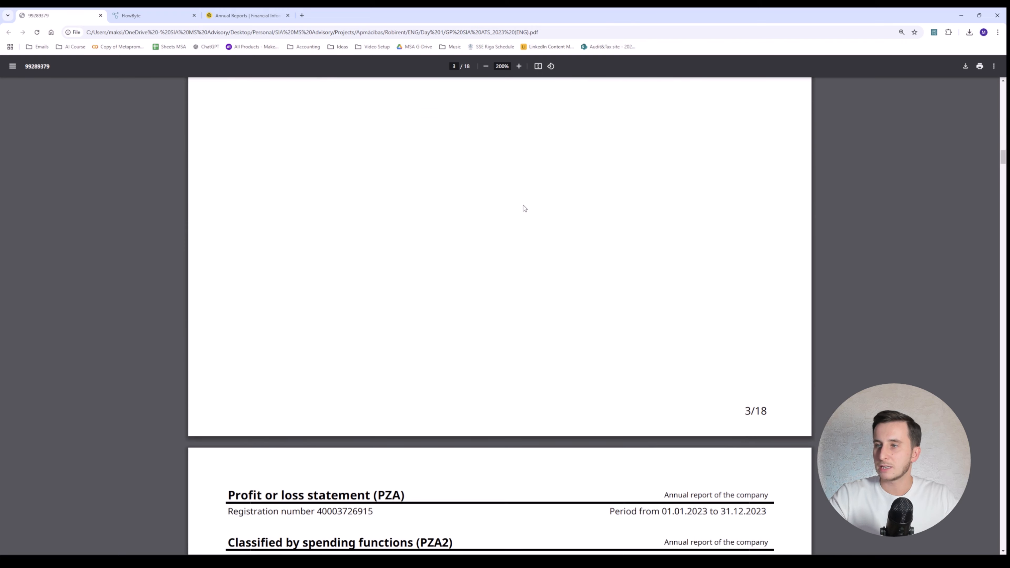
pyautogui.scroll(-14, 513, 206)
pyautogui.scroll(3, 496, 202)
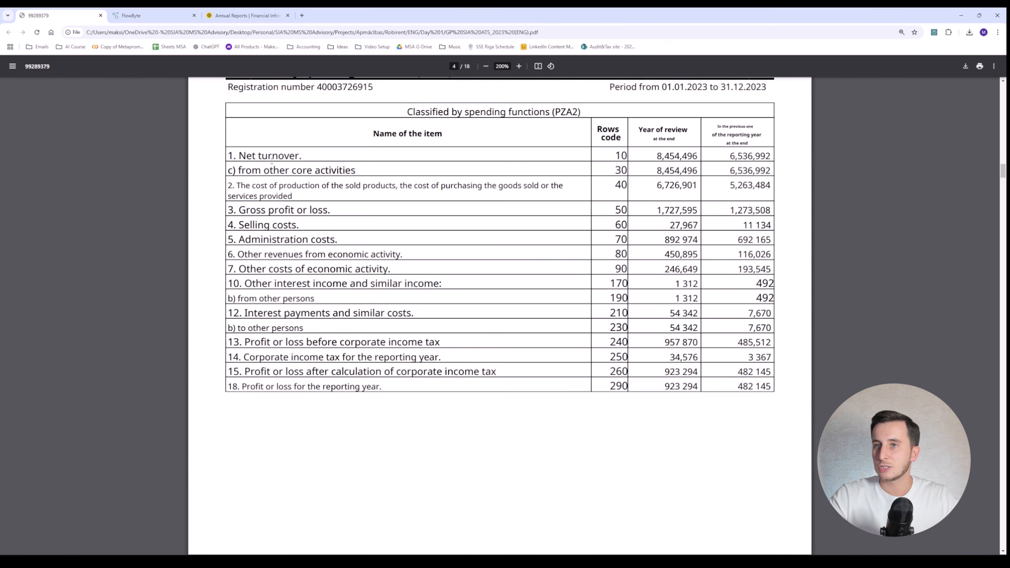
pyautogui.scroll(1, 638, 196)
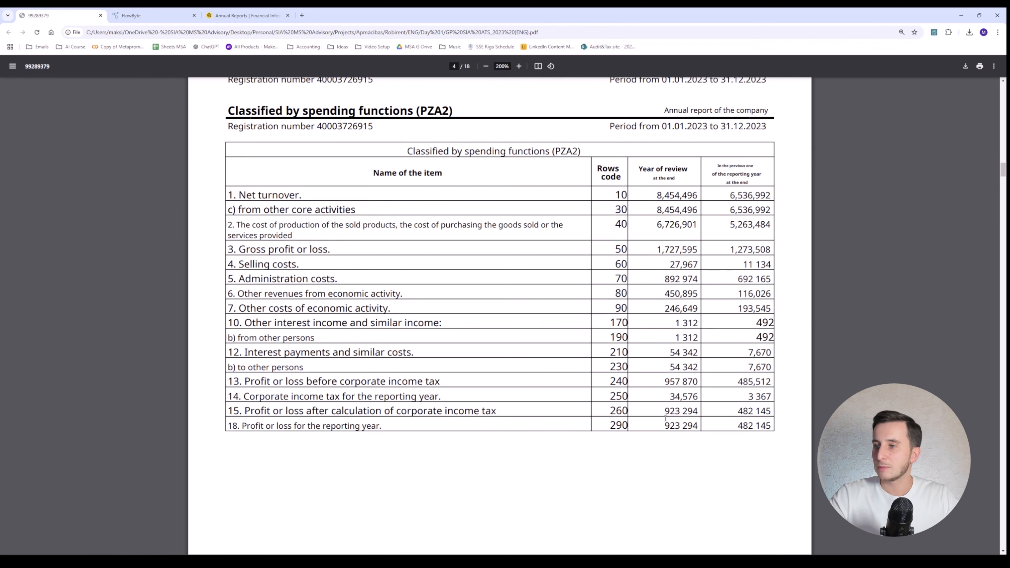
pyautogui.moveTo(662, 425); pyautogui.dragTo(706, 423)
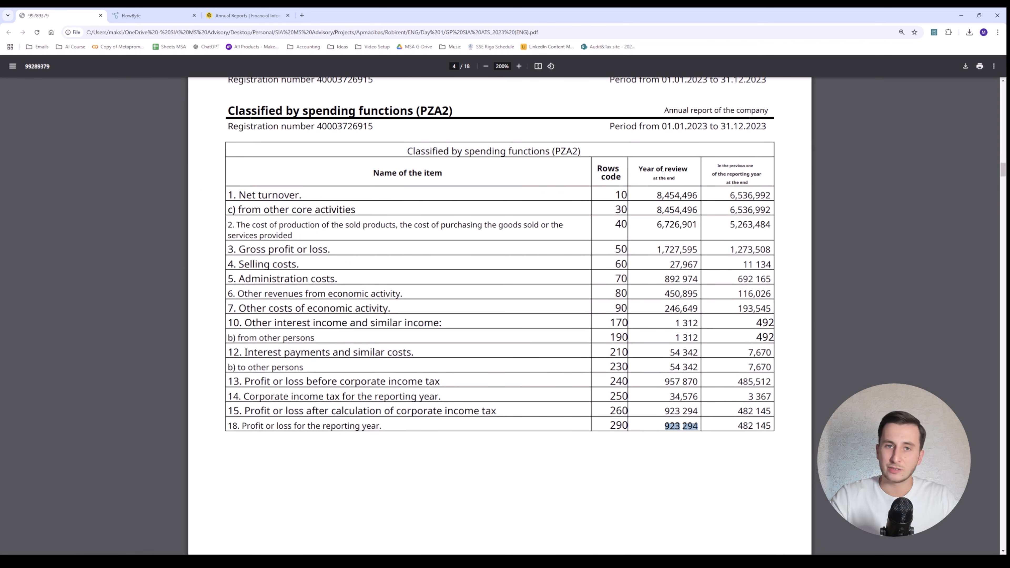
pyautogui.click(653, 195)
# - Look through the annual report's notes on accounting principles, off-balance sheet liabilities, revaluation reserves and borrowings
pyautogui.scroll(-15, 646, 199)
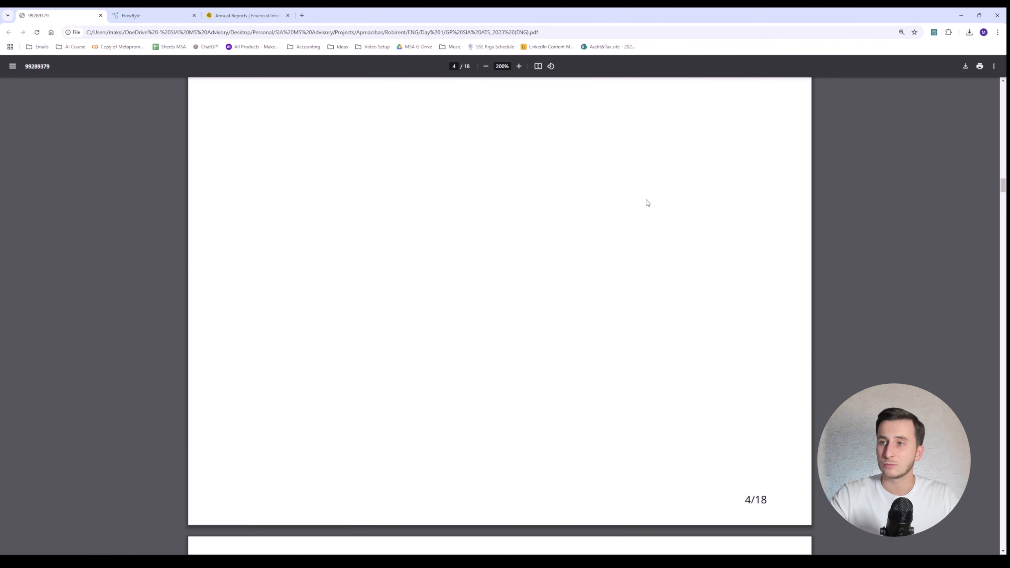
pyautogui.scroll(-20, 694, 214)
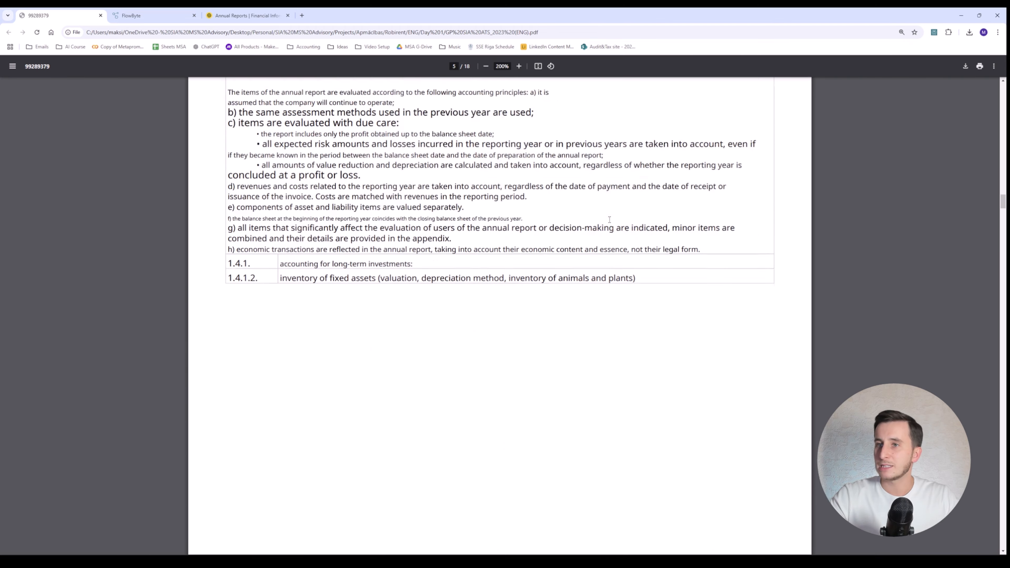
pyautogui.scroll(-20, 609, 219)
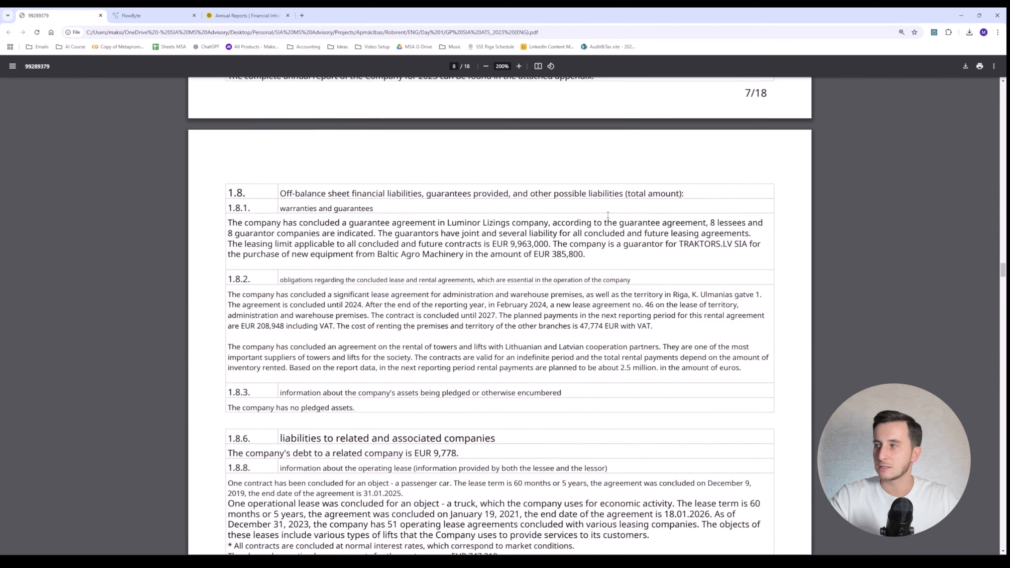
pyautogui.scroll(-20, 604, 222)
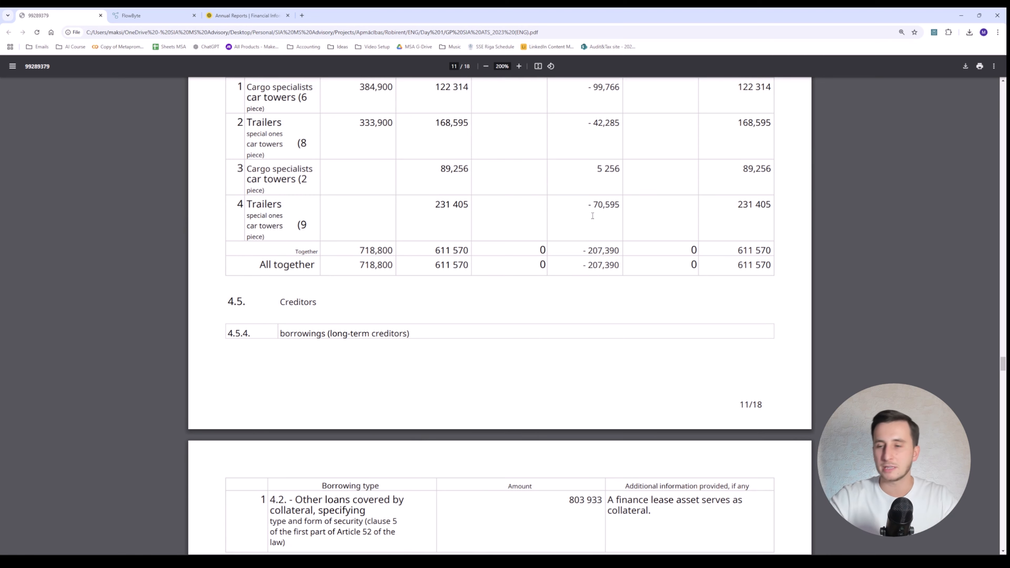
pyautogui.scroll(-10, 592, 216)
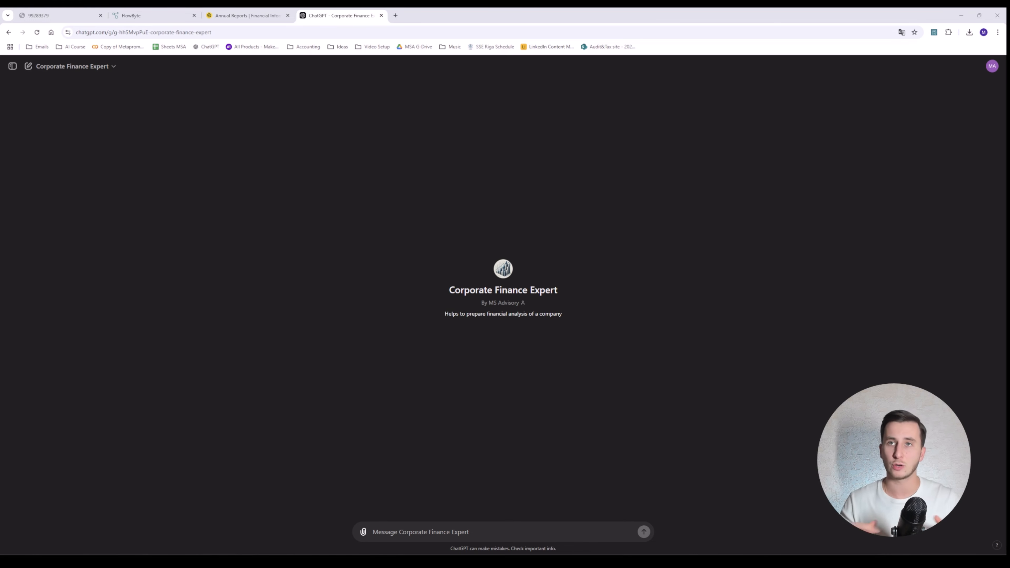
# - Attach the file GP SIA ATS_2023 (ENG).pdf from the computer to the Corporate Finance Expert chat
pyautogui.click(364, 531)
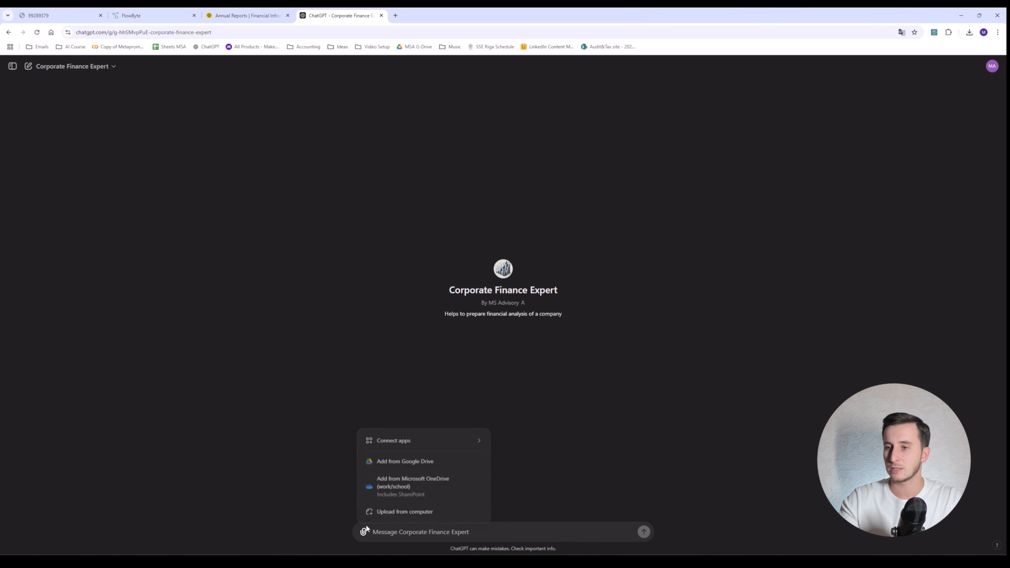
pyautogui.click(386, 509)
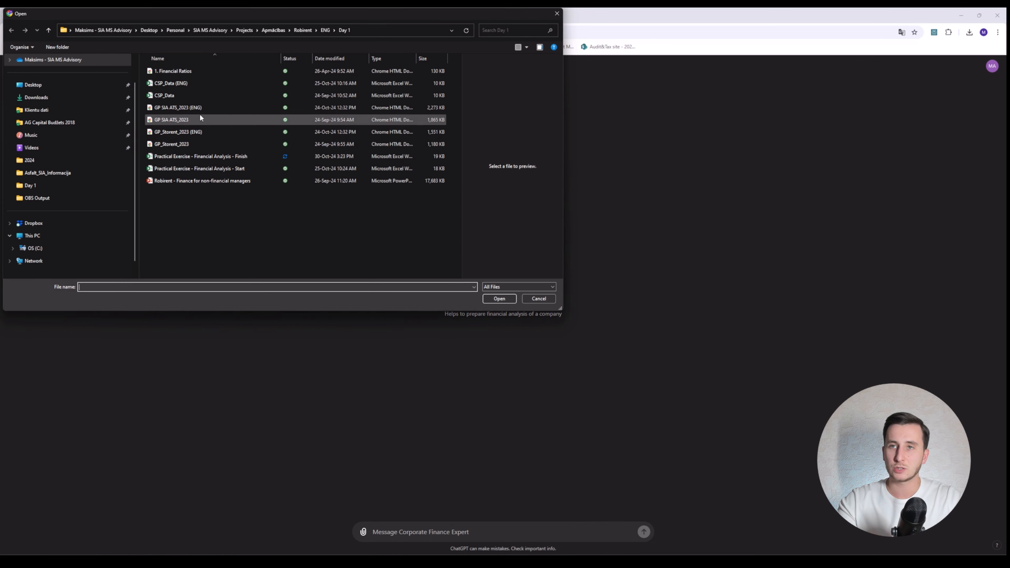
pyautogui.click(181, 110)
pyautogui.doubleClick(183, 111)
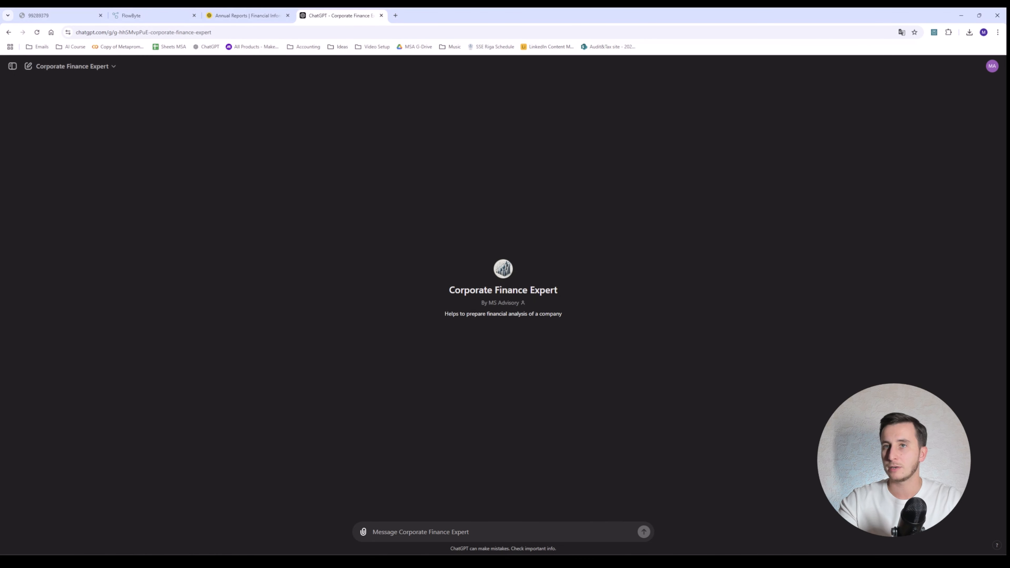
# - Send the prompt "prepare a financial report for this company" and follow the generated analysis
pyautogui.write('p')
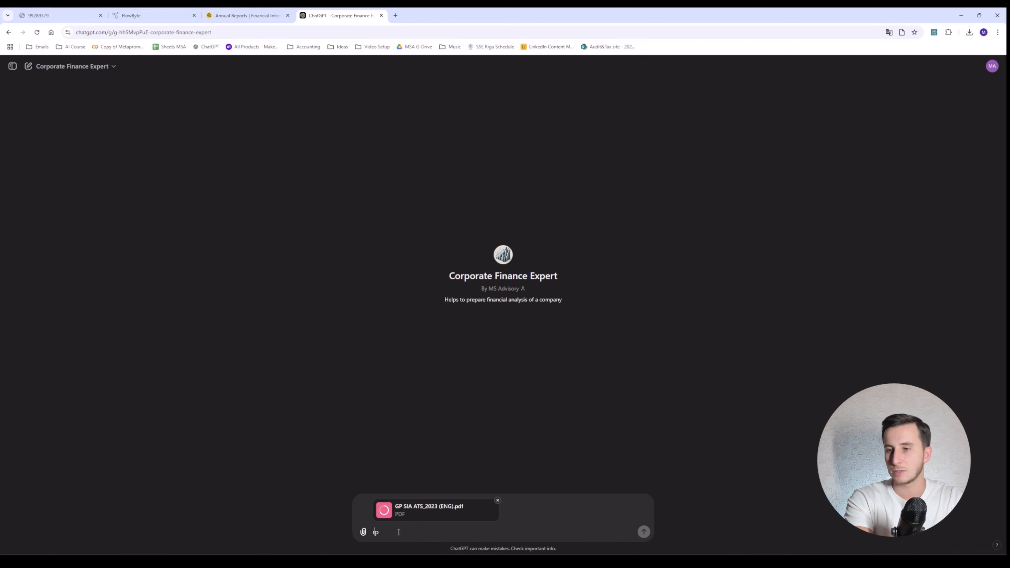
pyautogui.write('[rerepare a financial r')
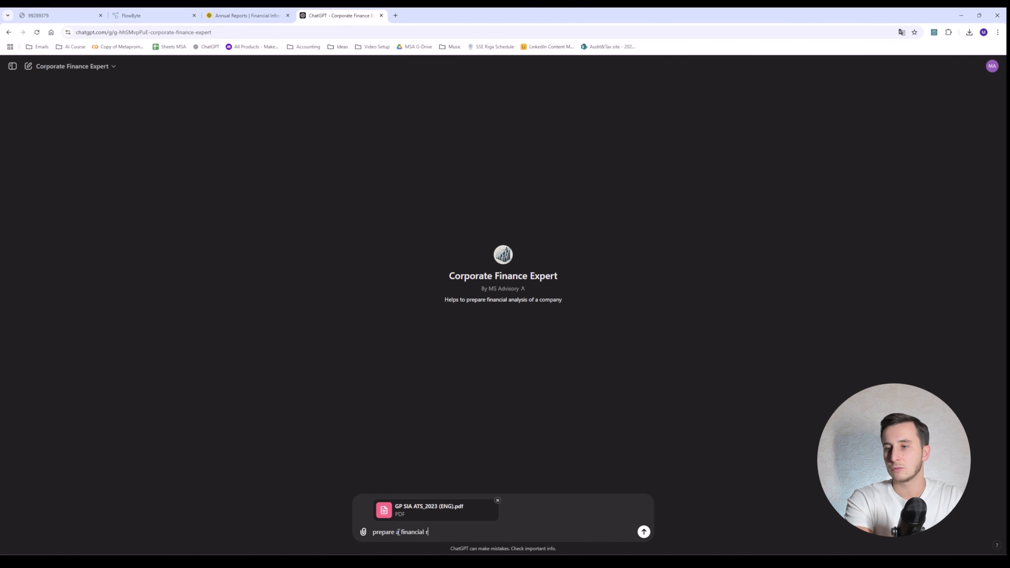
pyautogui.write('eport for this company')
pyautogui.press('Return')
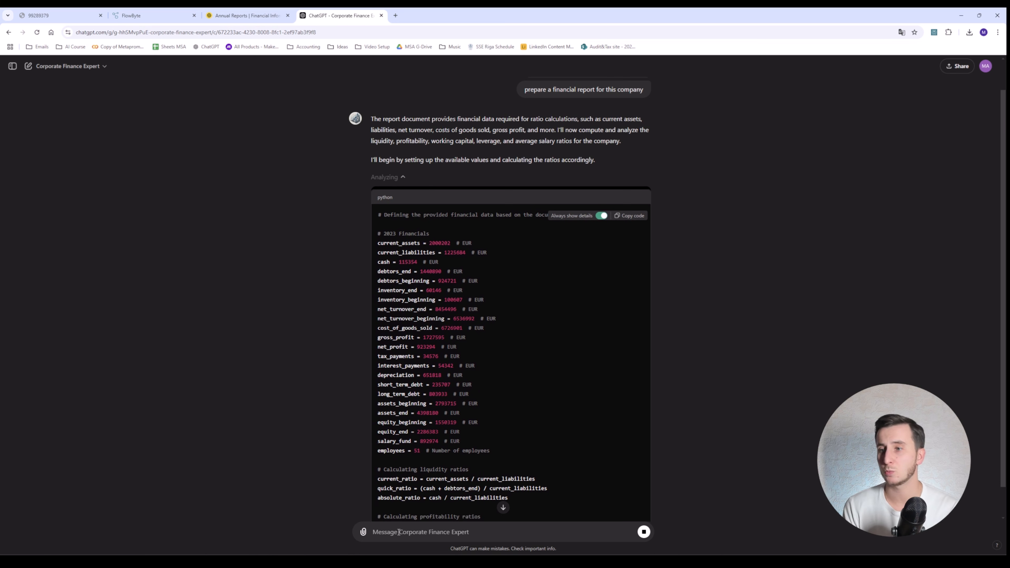
pyautogui.scroll(-2, 462, 326)
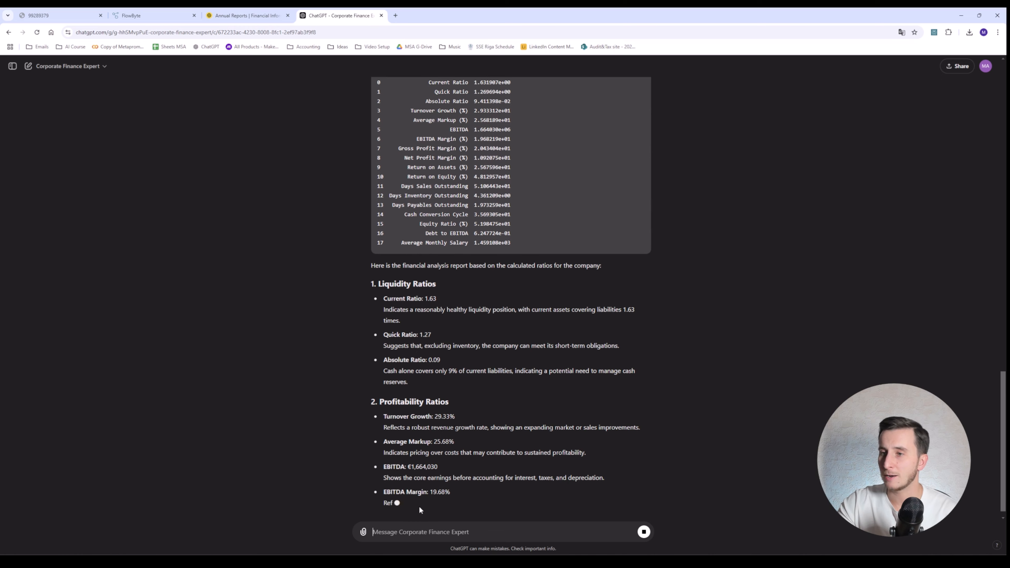
# - Send the prompt "prepare a nicely formatted report in a table format including a ration, a calculated value and interpretation"
pyautogui.write('pr')
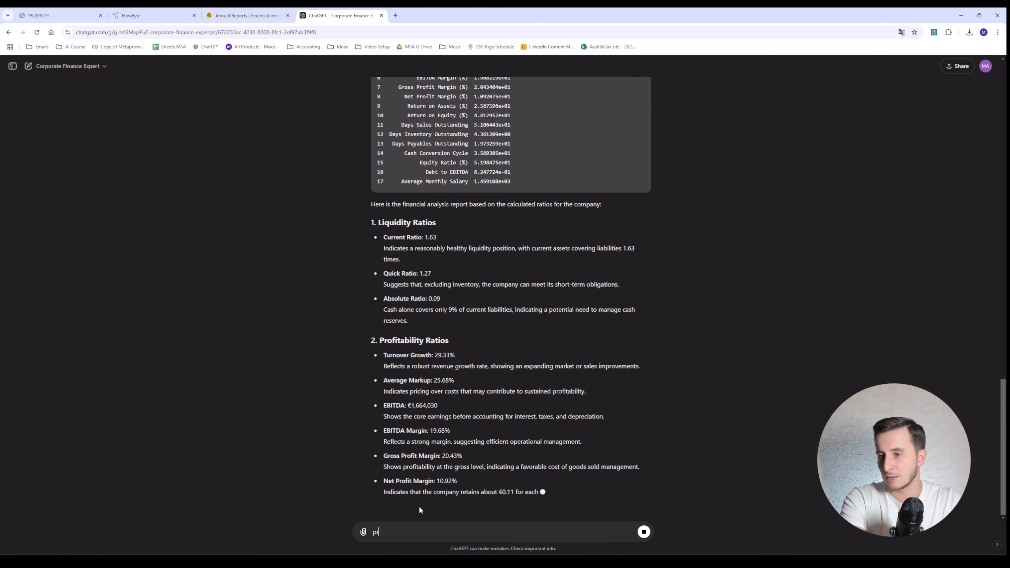
pyautogui.write('epare a nicely format')
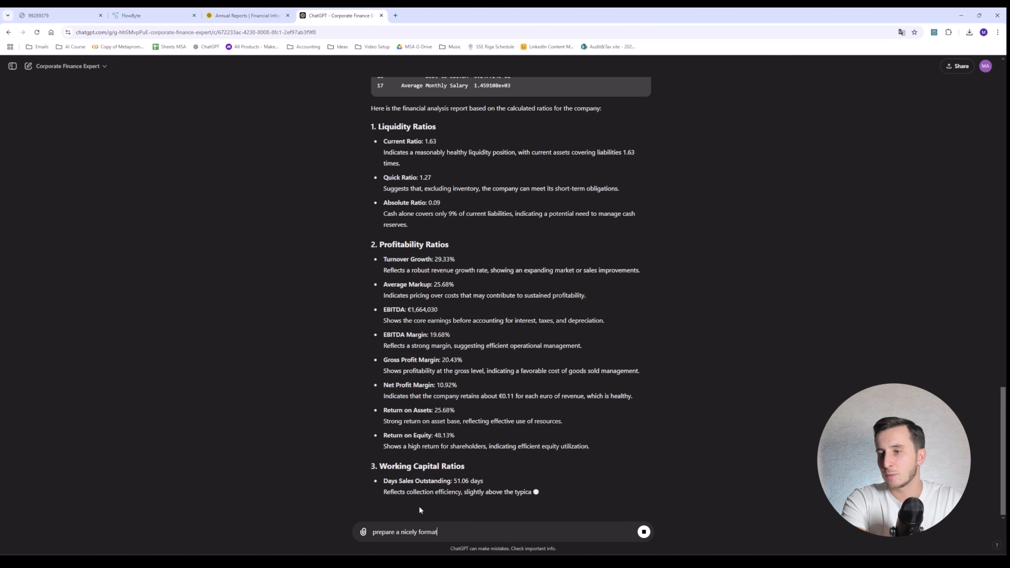
pyautogui.write('ted report in a table format iu')
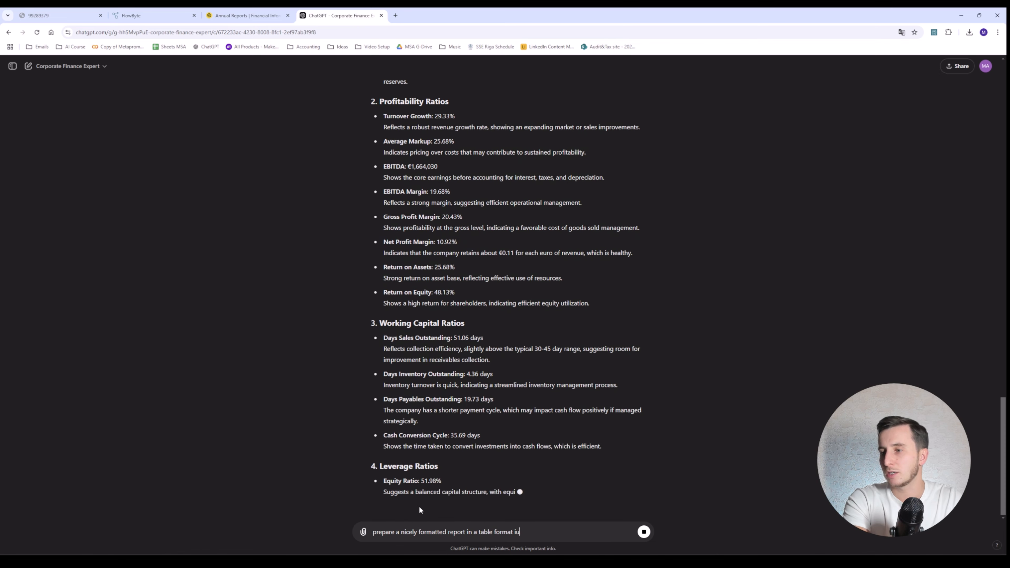
pyautogui.press('BackSpace')
pyautogui.write('ncluding a ra')
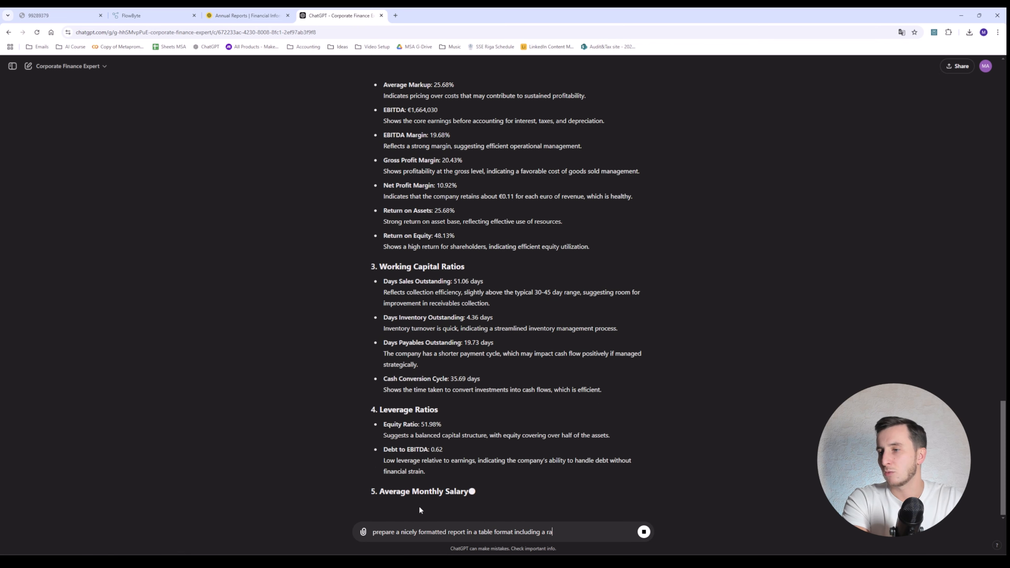
pyautogui.write('tion, a calcula')
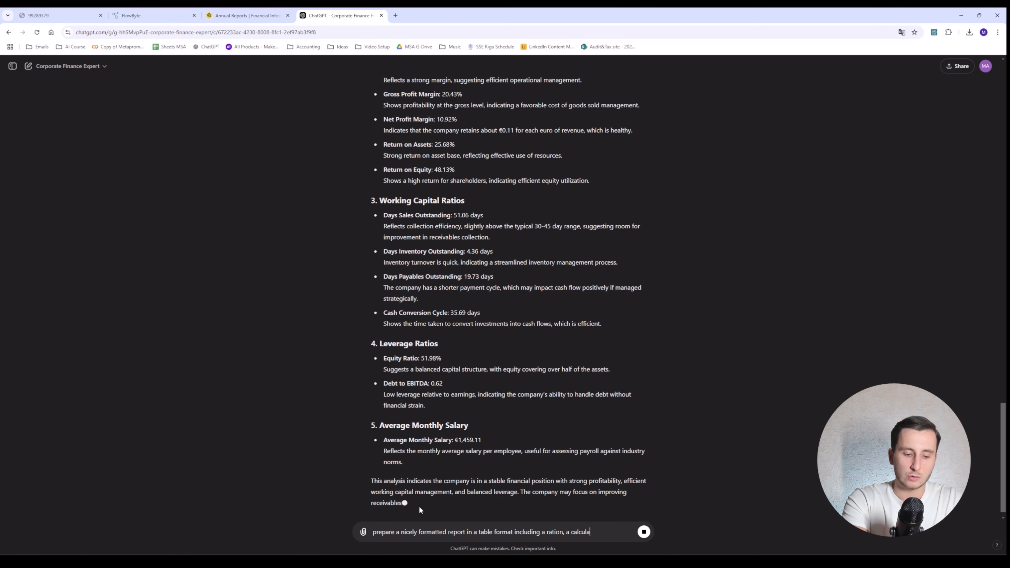
pyautogui.write('ted value and interpretation')
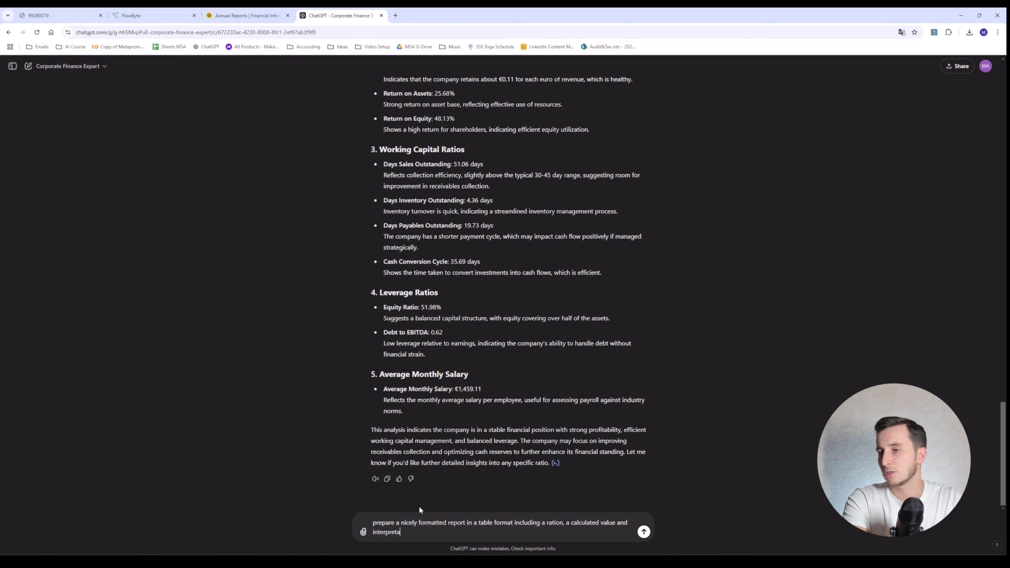
pyautogui.press('Return')
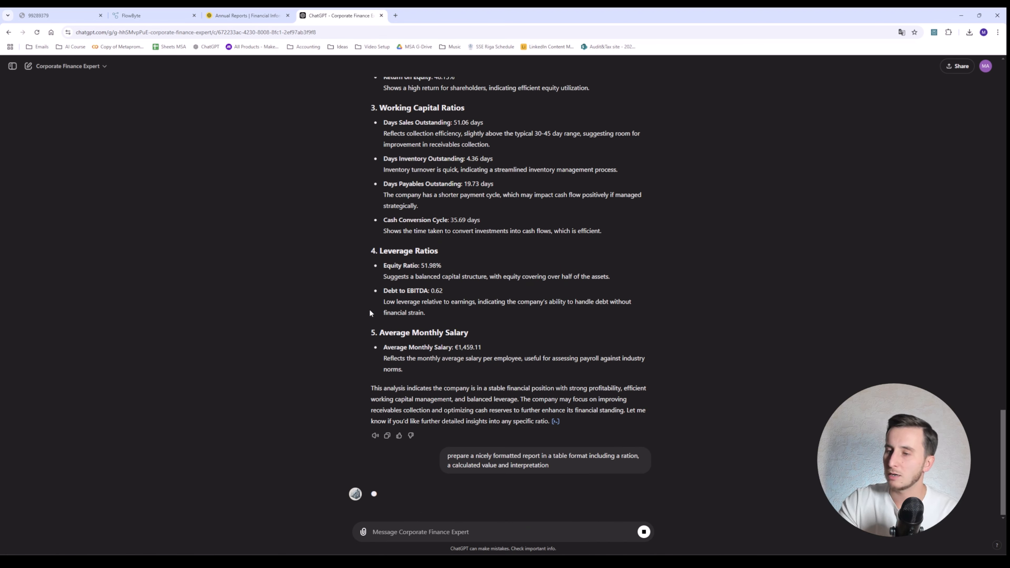
# - Switch to the Practical Exercise - Financial Analysis workbook in Excel and place it side by side with the ChatGPT window
pyautogui.scroll(2, 378, 281)
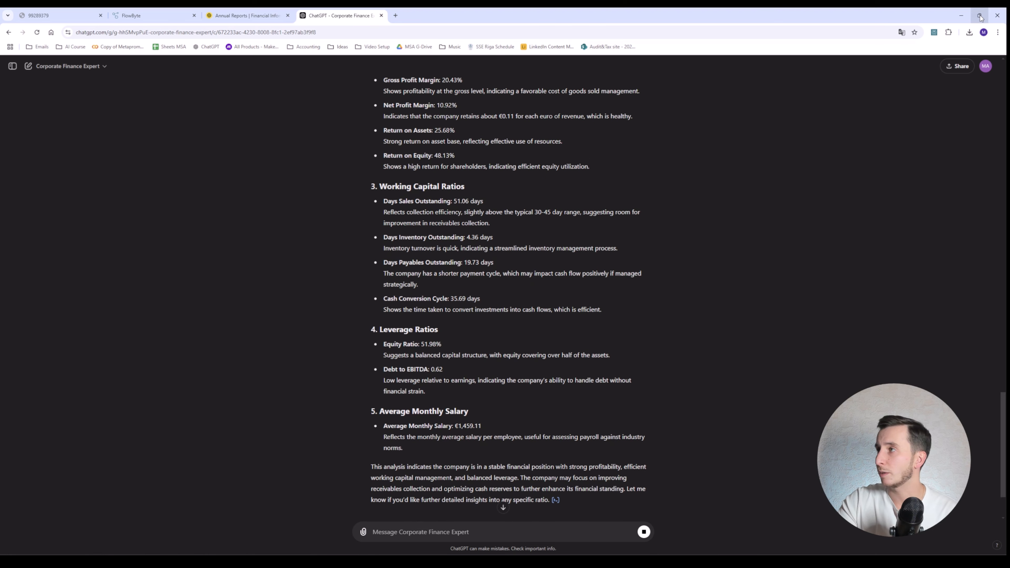
pyautogui.moveTo(980, 17)
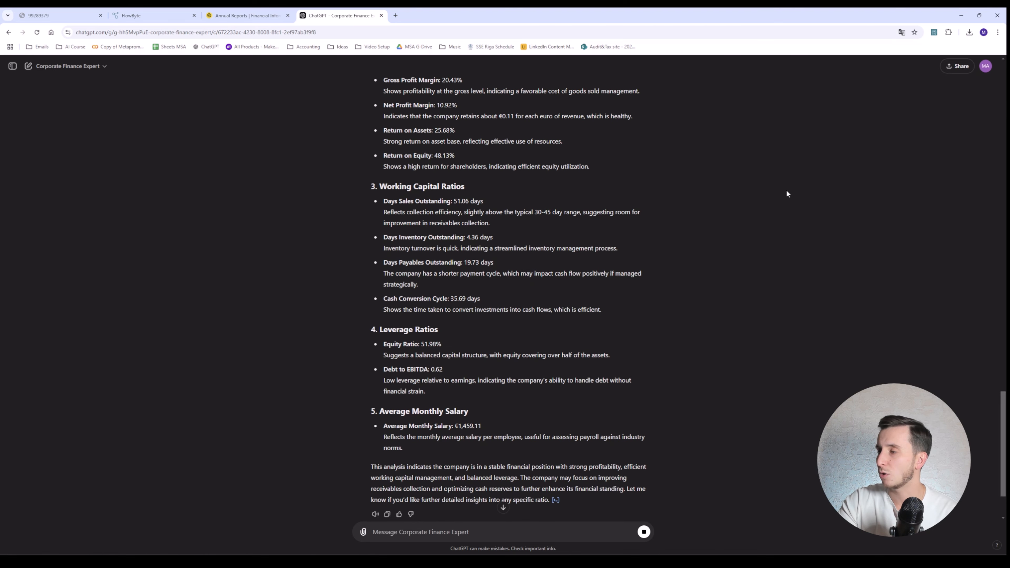
pyautogui.hotkey('alt', 'Tab')
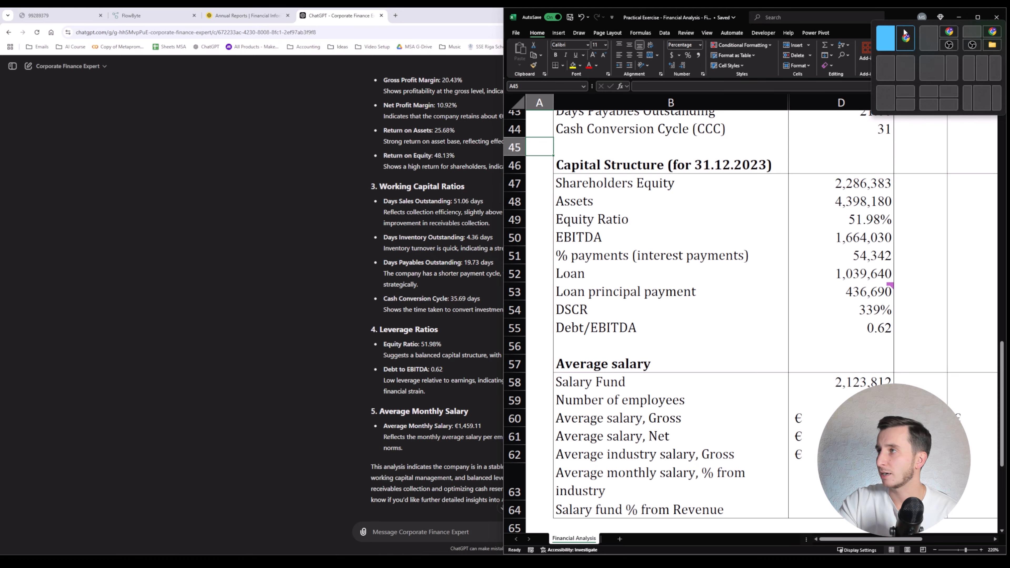
pyautogui.click(885, 37)
# - Look over the generated ratio table and the calculation sheet's sections from profitability analysis to average salary
pyautogui.scroll(14, 237, 230)
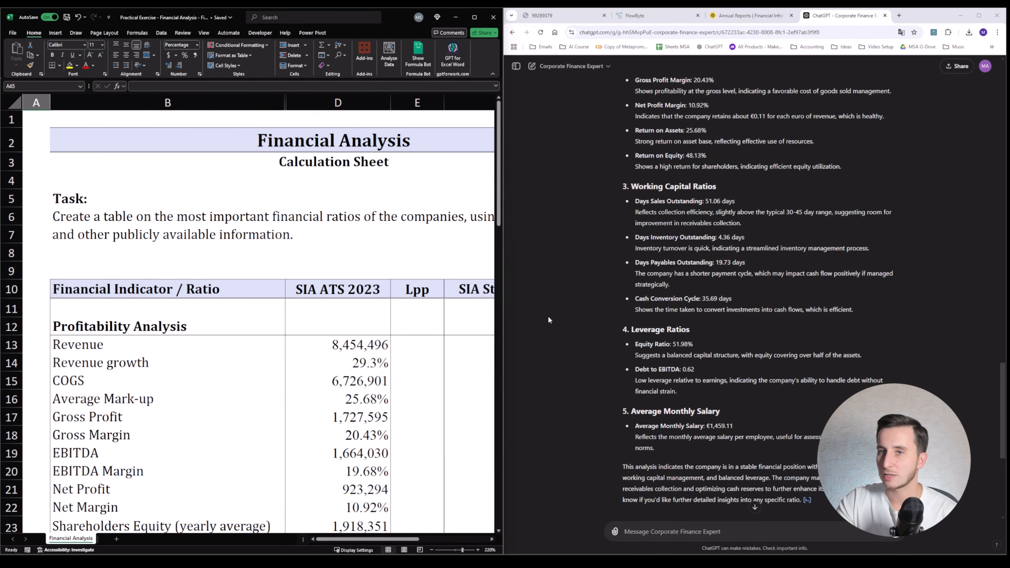
pyautogui.click(794, 278)
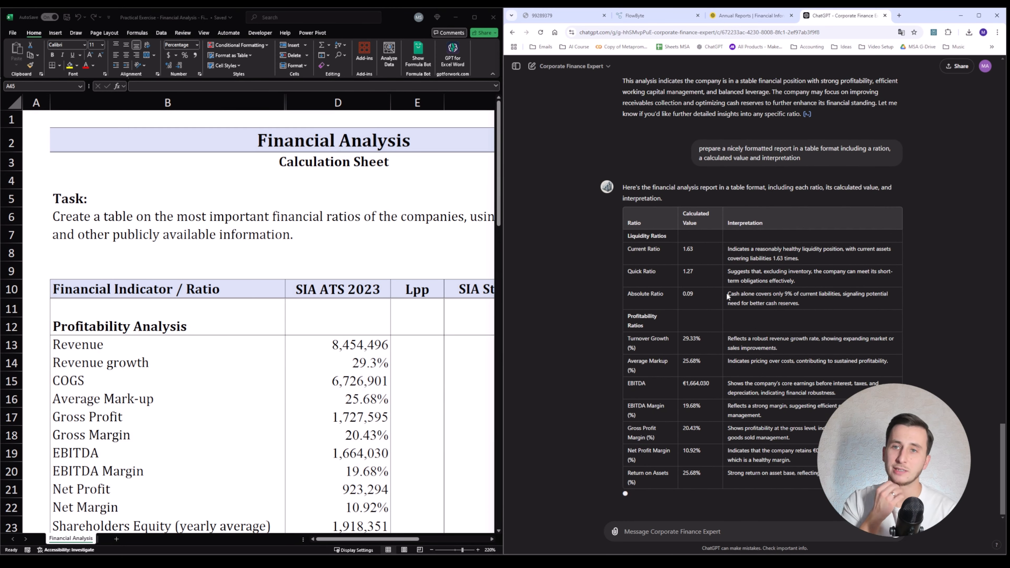
pyautogui.click(300, 324)
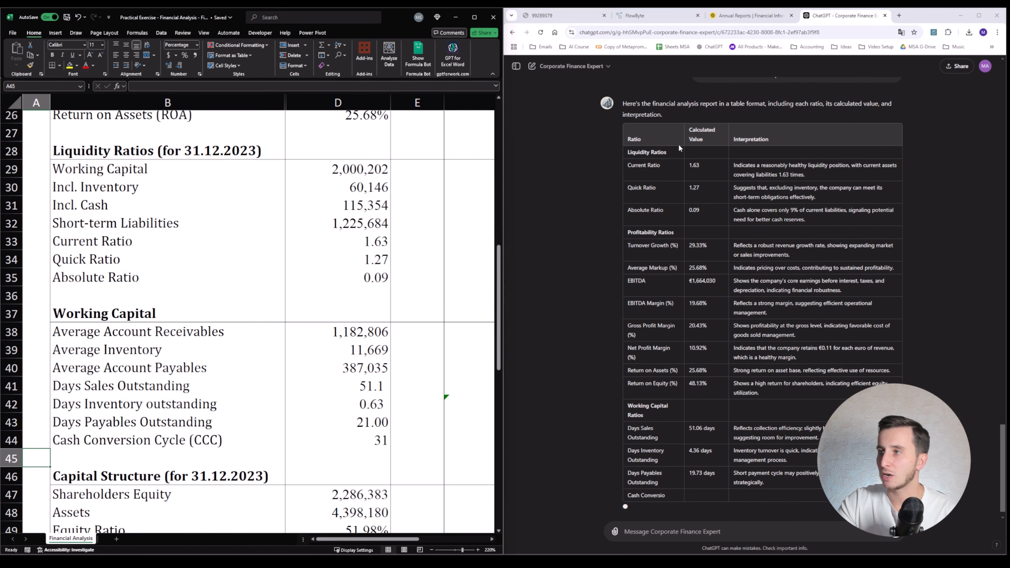
pyautogui.scroll(-4, 380, 390)
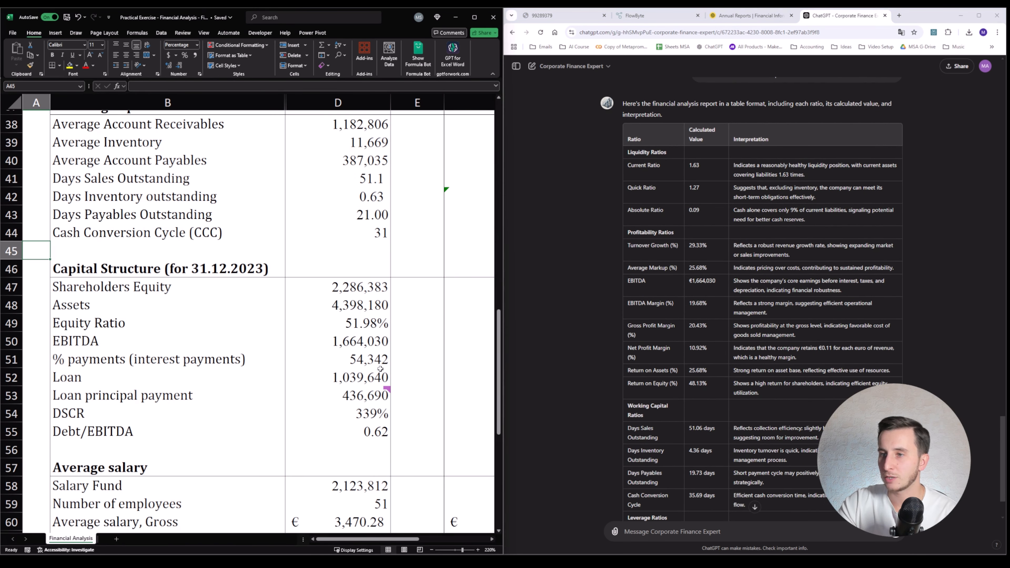
pyautogui.scroll(5, 355, 228)
pyautogui.scroll(-8, 318, 235)
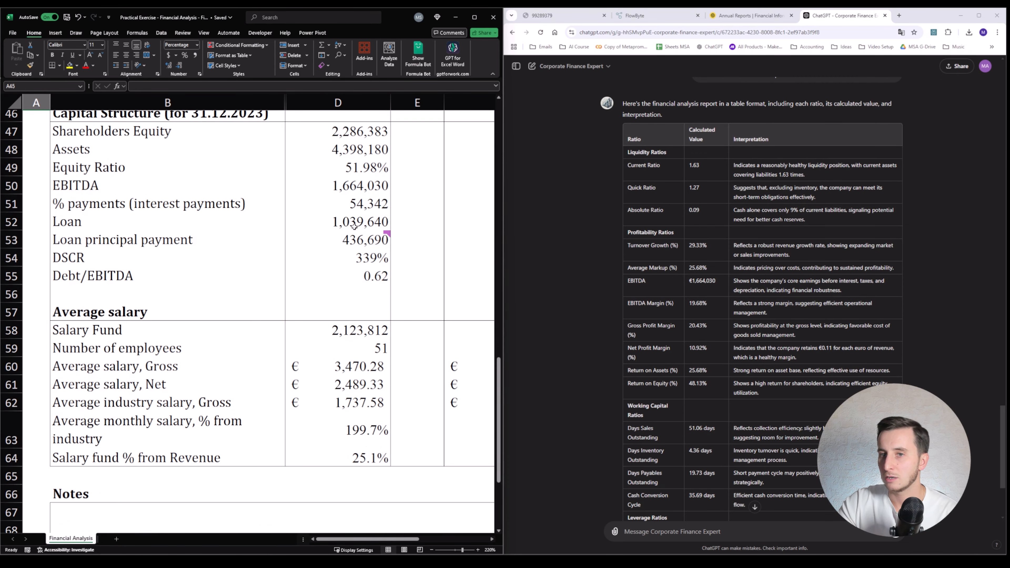
pyautogui.scroll(4, 286, 239)
pyautogui.scroll(4, 286, 239)
# - Compare the sheet's current, quick and absolute ratios with the report's liquidity ratios and read the absolute ratio's interpretation
pyautogui.click(353, 294)
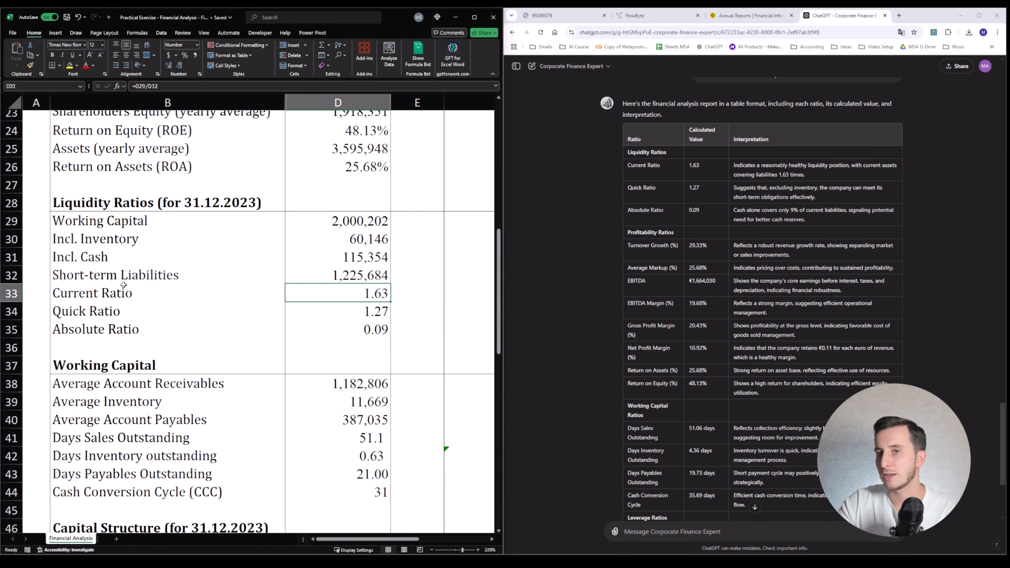
pyautogui.moveTo(123, 293); pyautogui.dragTo(373, 294)
pyautogui.click(372, 294)
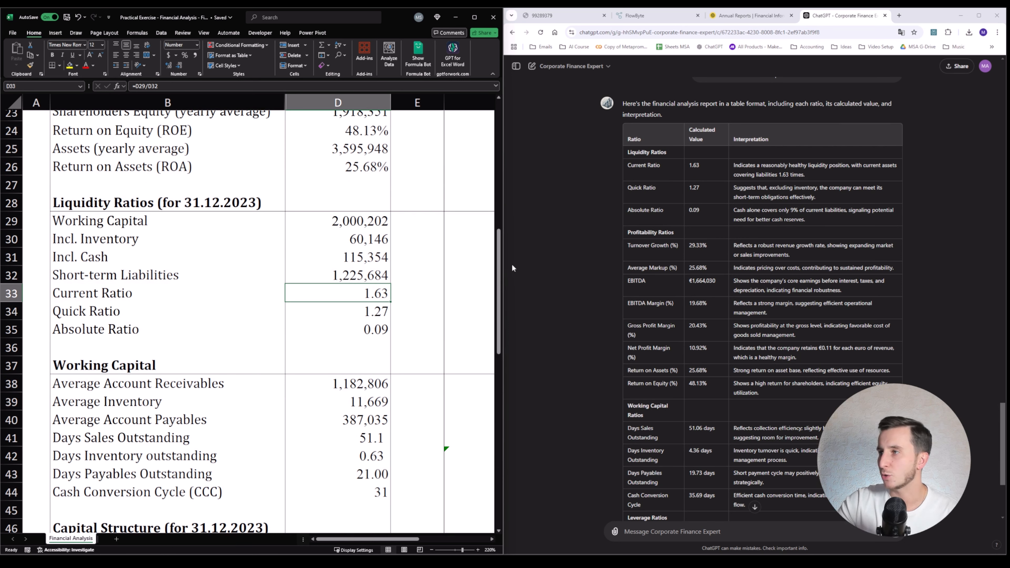
pyautogui.click(360, 329)
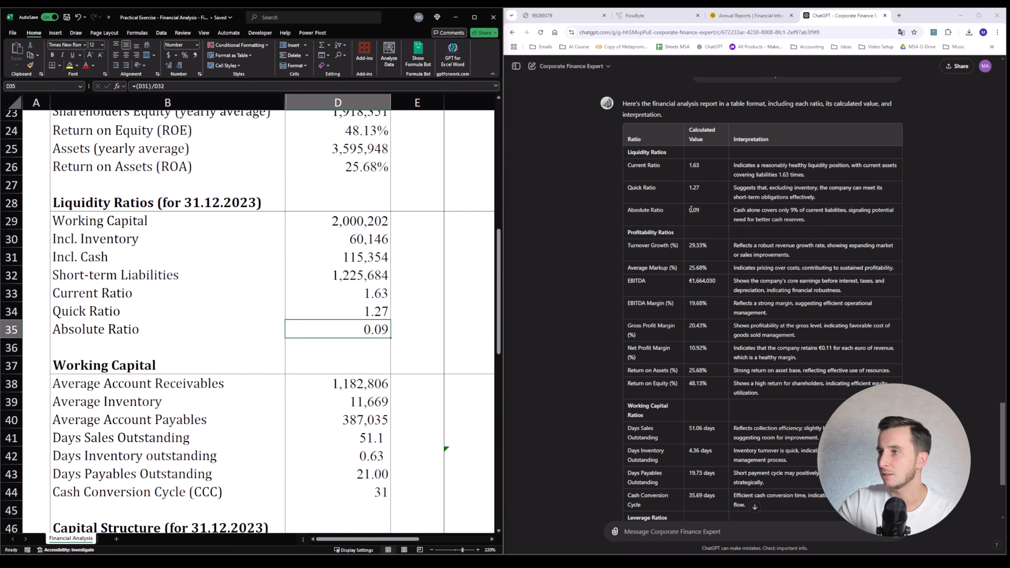
pyautogui.moveTo(740, 210)
pyautogui.mouseDown()
pyautogui.moveTo(875, 212)
pyautogui.moveTo(818, 220)
pyautogui.moveTo(736, 208)
pyautogui.mouseUp()
pyautogui.click(818, 220)
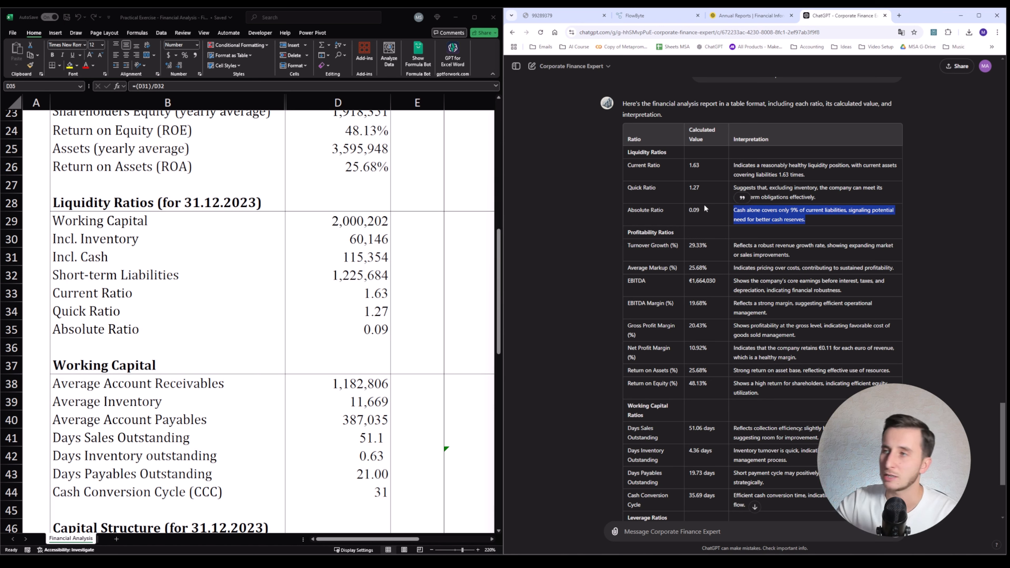
pyautogui.moveTo(705, 209); pyautogui.dragTo(685, 216)
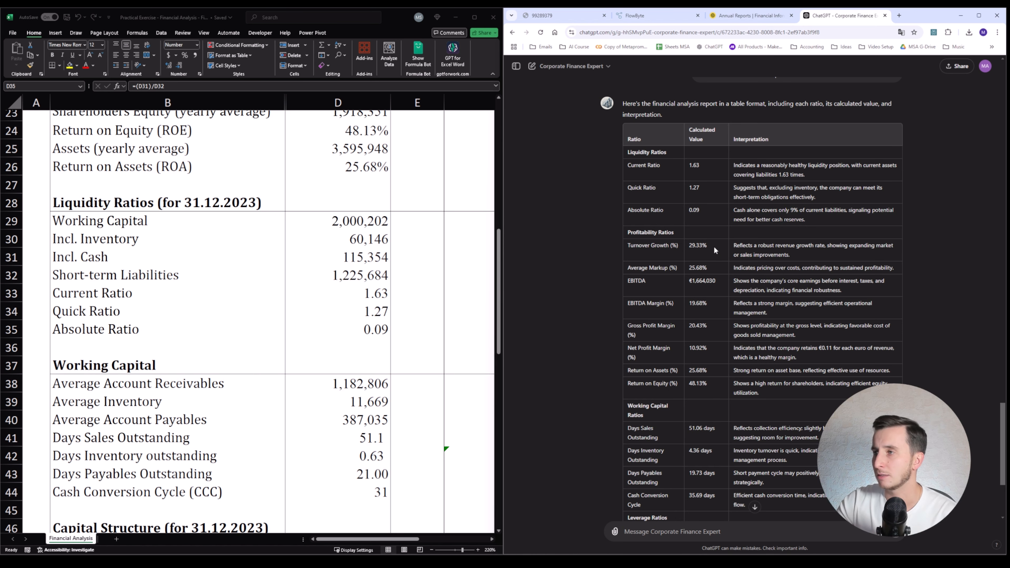
# - Compare revenue growth, average mark-up, EBITDA and EBITDA margin in the calculation sheet with the report's profitability ratios
pyautogui.scroll(8, 365, 217)
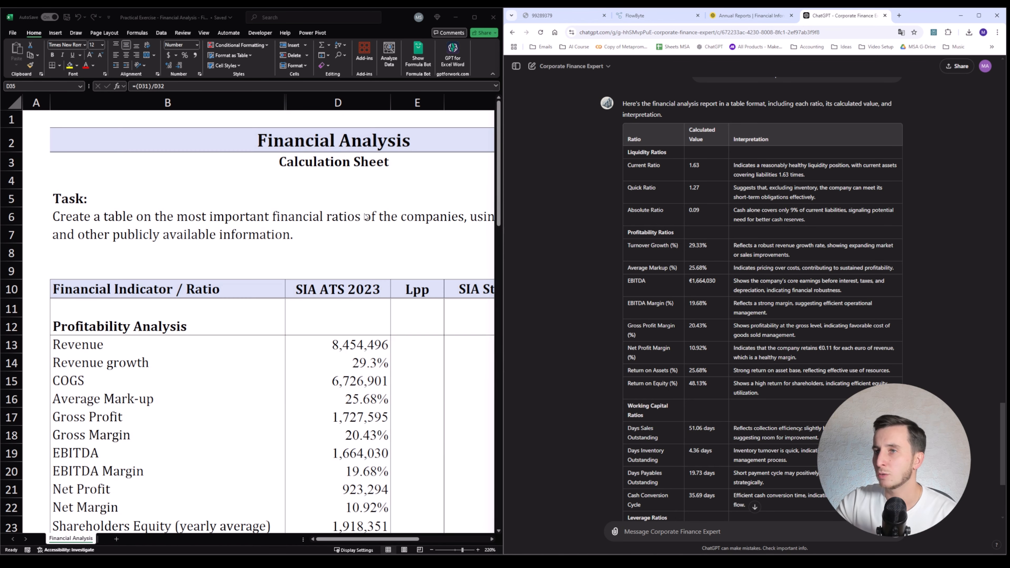
pyautogui.scroll(-4, 365, 219)
pyautogui.click(373, 157)
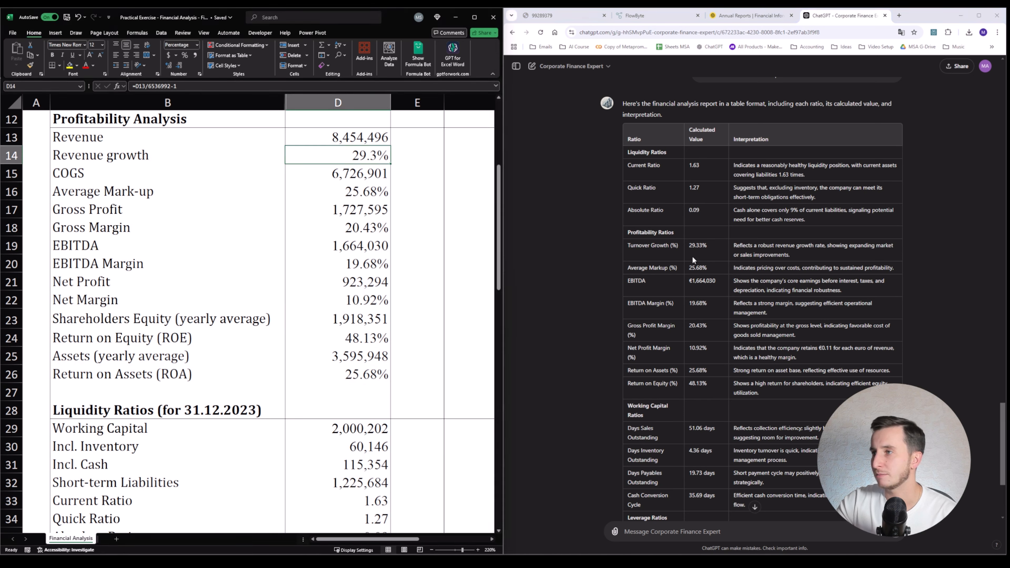
pyautogui.click(360, 195)
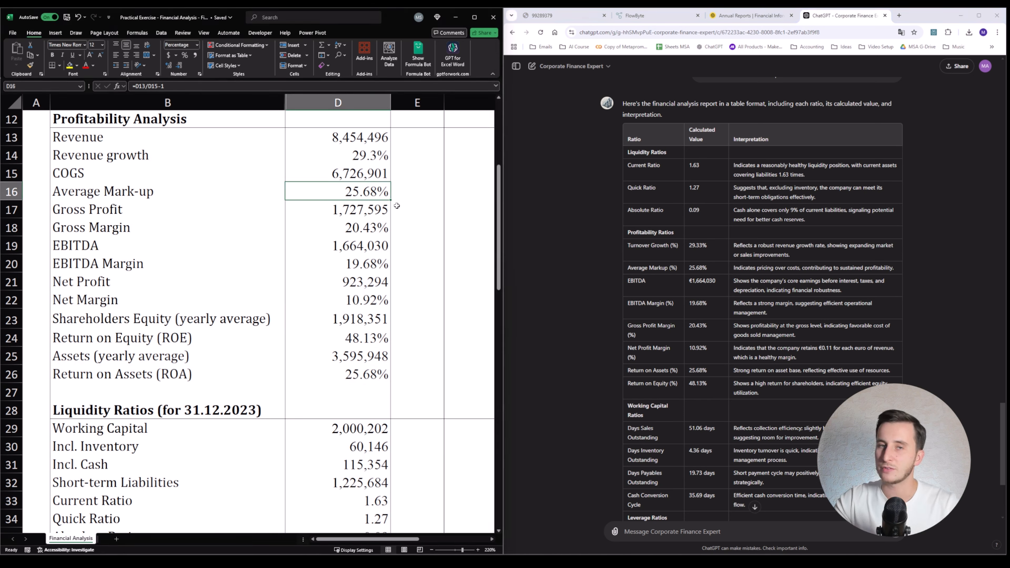
pyautogui.moveTo(688, 268); pyautogui.dragTo(712, 281)
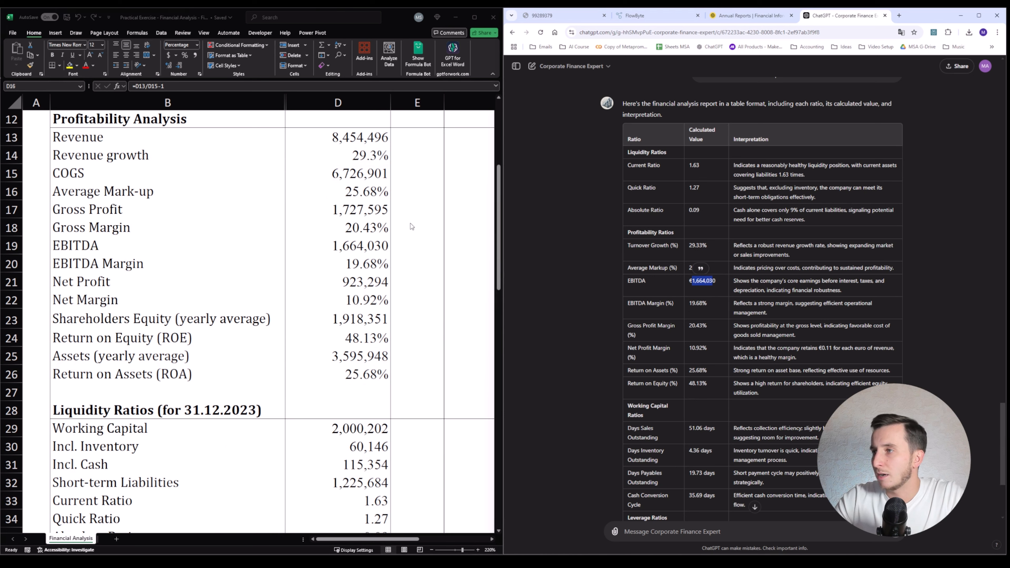
pyautogui.click(356, 245)
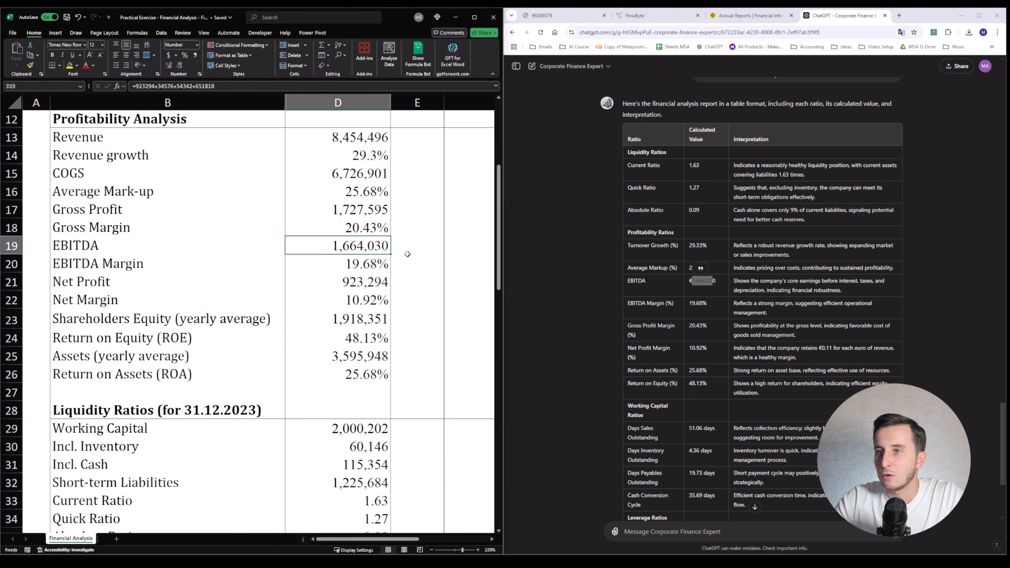
pyautogui.click(695, 306)
pyautogui.click(355, 265)
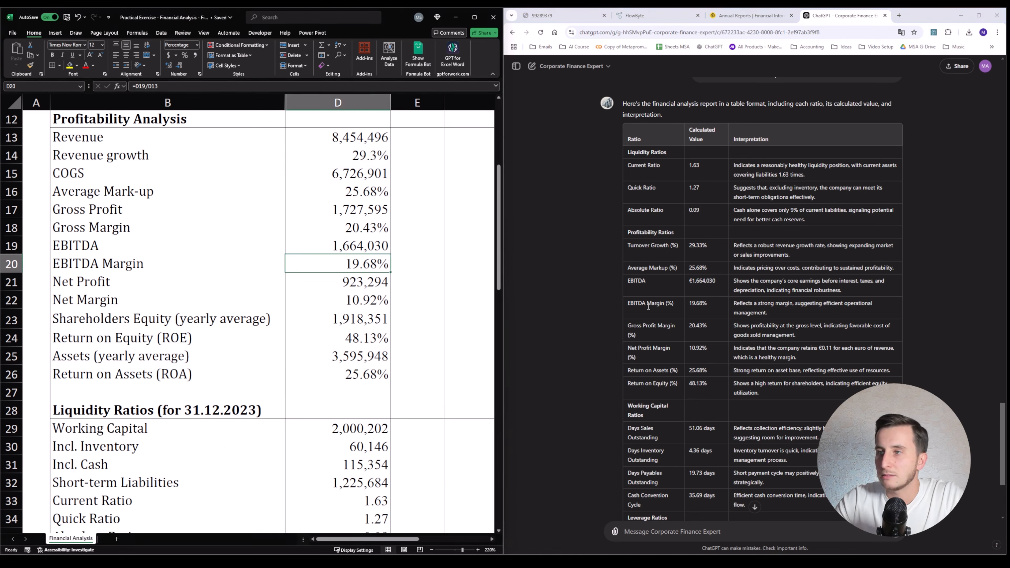
# - Check gross margin, net margin, return on assets and return on equity in the sheet against the generated report
pyautogui.moveTo(691, 325); pyautogui.dragTo(641, 317)
pyautogui.click(355, 227)
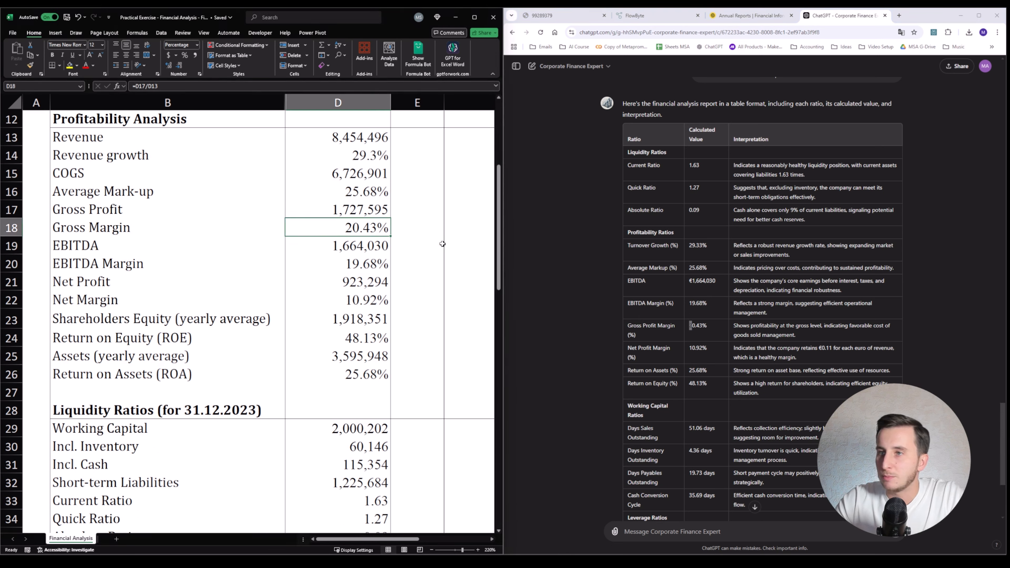
pyautogui.moveTo(692, 348); pyautogui.dragTo(894, 348)
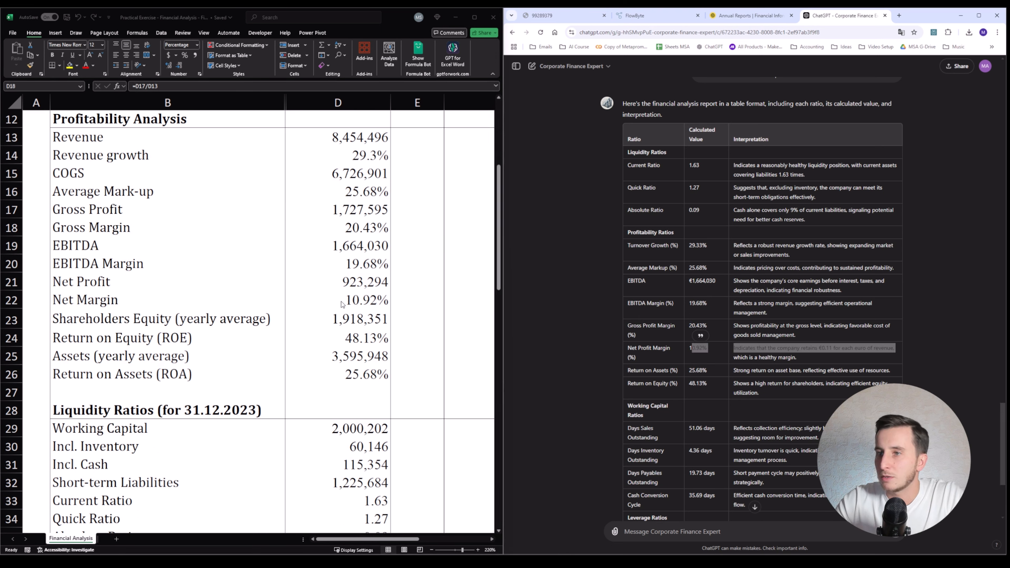
pyautogui.click(355, 300)
pyautogui.click(695, 374)
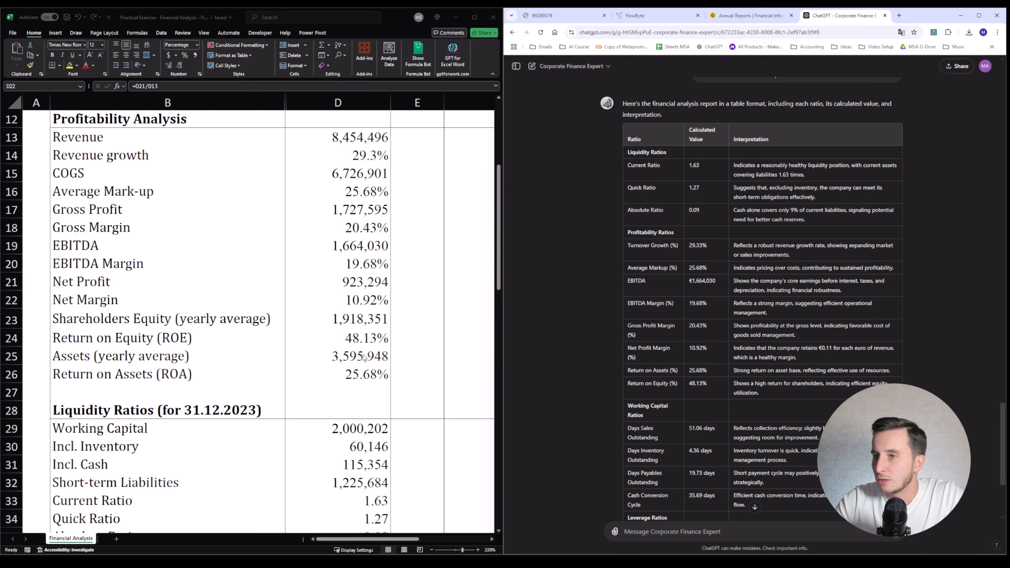
pyautogui.click(370, 376)
pyautogui.moveTo(688, 383); pyautogui.dragTo(713, 384)
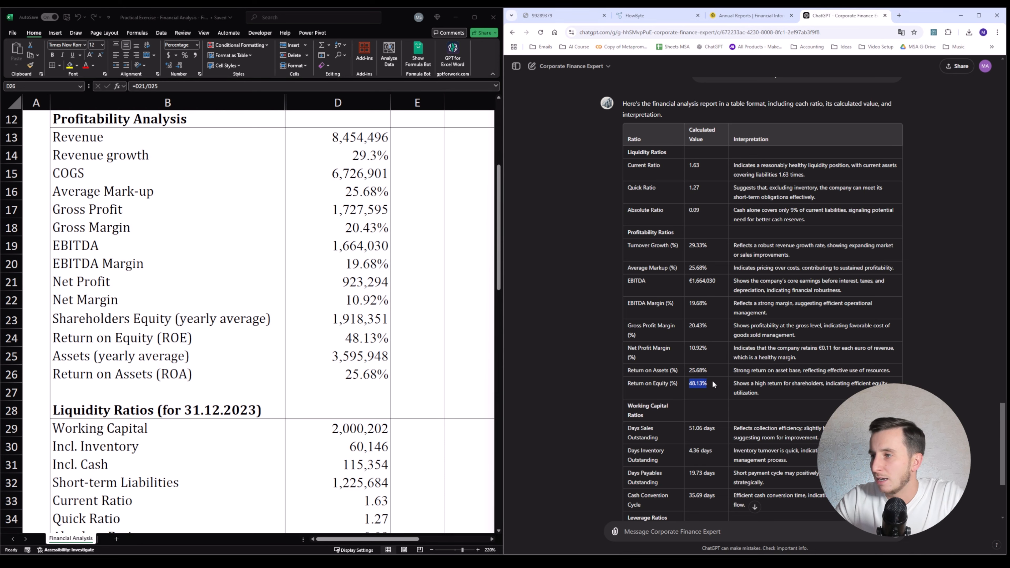
pyautogui.click(366, 339)
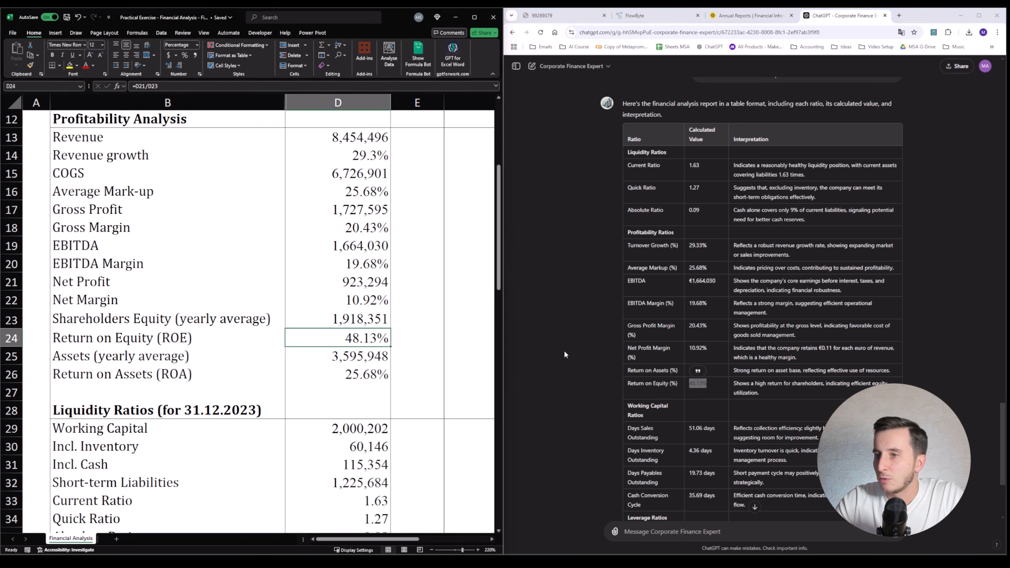
pyautogui.click(740, 381)
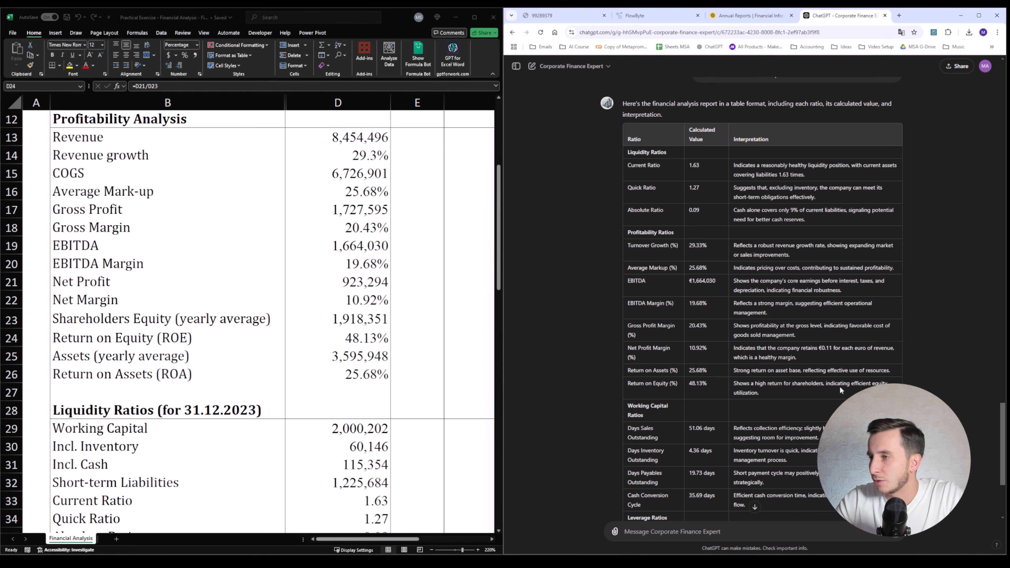
# - Compare Days Sales Outstanding in the sheet's Working Capital section with the report's value and interpretation
pyautogui.scroll(-4, 443, 268)
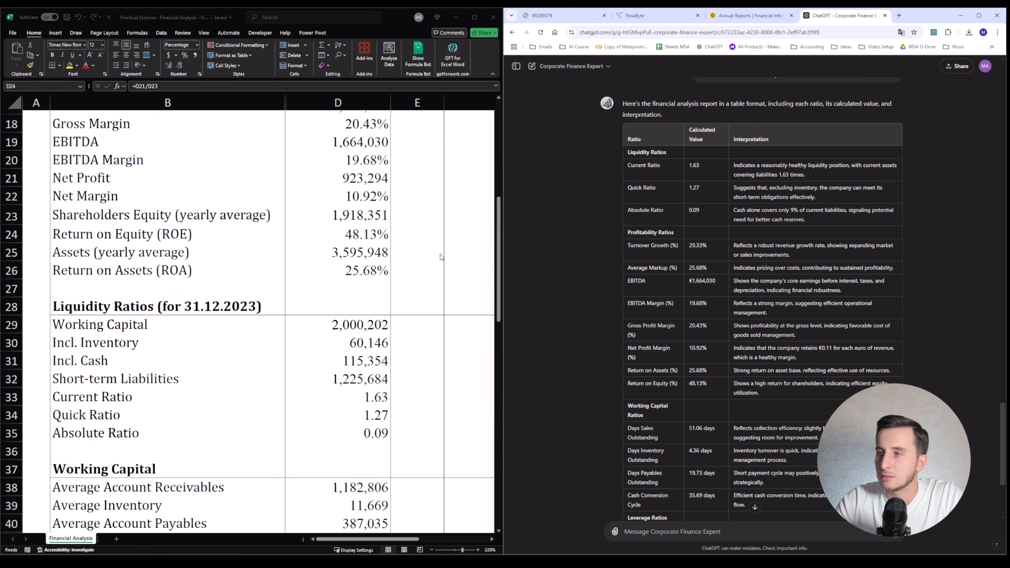
pyautogui.scroll(-3, 684, 338)
pyautogui.scroll(-3, 366, 284)
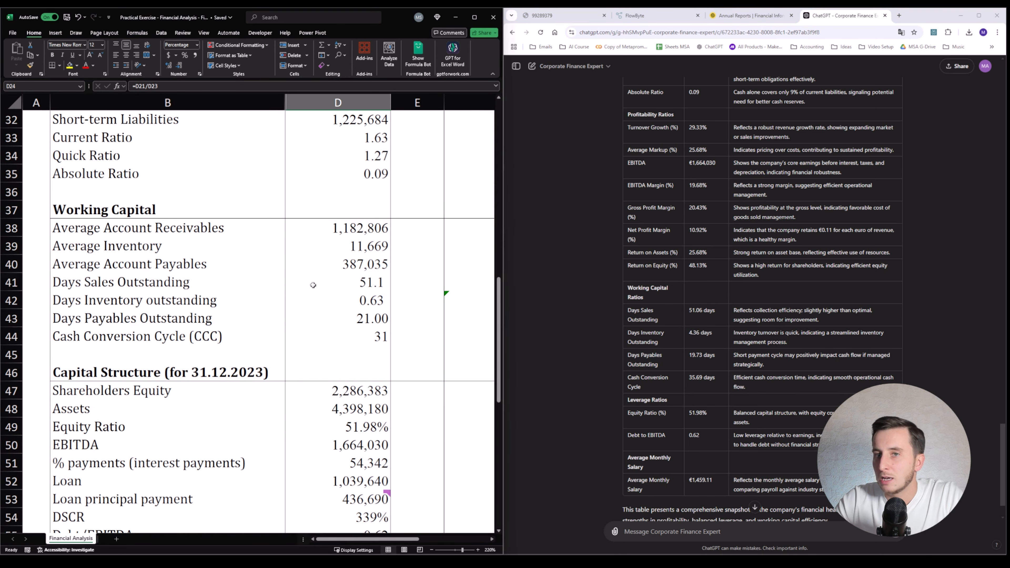
pyautogui.click(366, 282)
pyautogui.moveTo(688, 311); pyautogui.dragTo(704, 332)
pyautogui.click(734, 310)
pyautogui.click(379, 284)
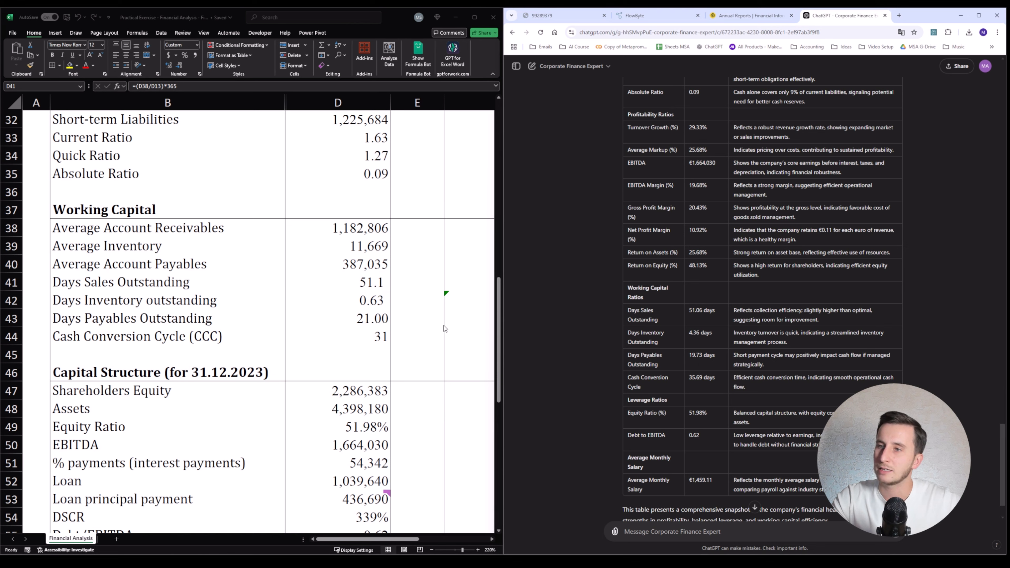
# - Compare Days Payables Outstanding and the cash conversion cycle with the report, inspecting the sheet's Days Payables Outstanding formula
pyautogui.click(369, 317)
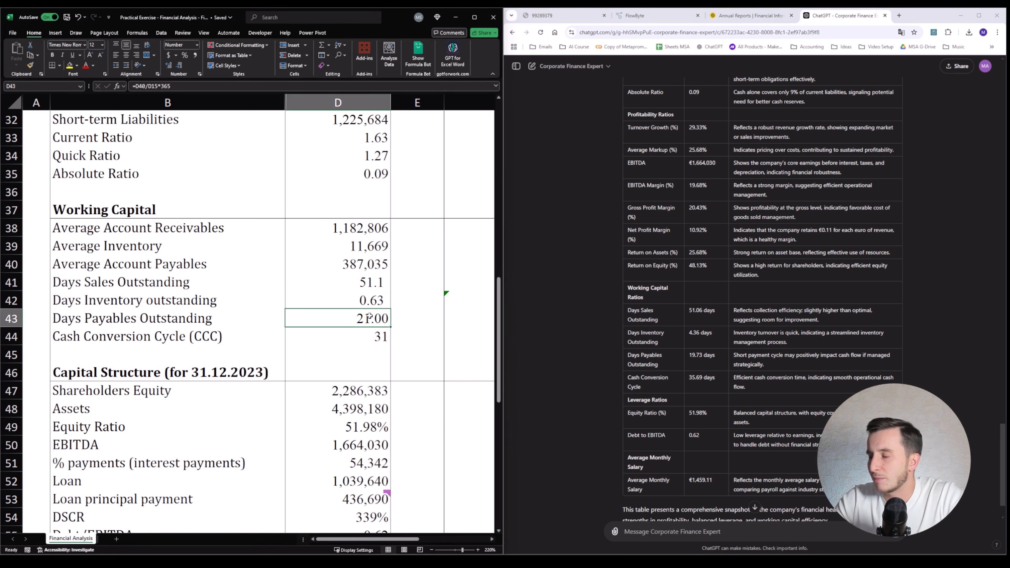
pyautogui.click(711, 358)
pyautogui.moveTo(688, 378); pyautogui.dragTo(710, 377)
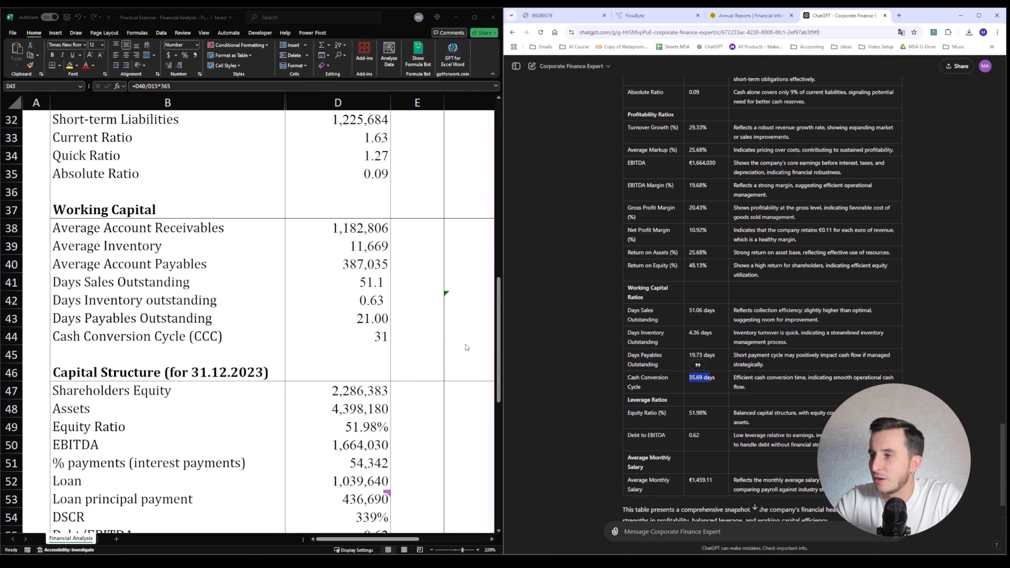
pyautogui.doubleClick(378, 323)
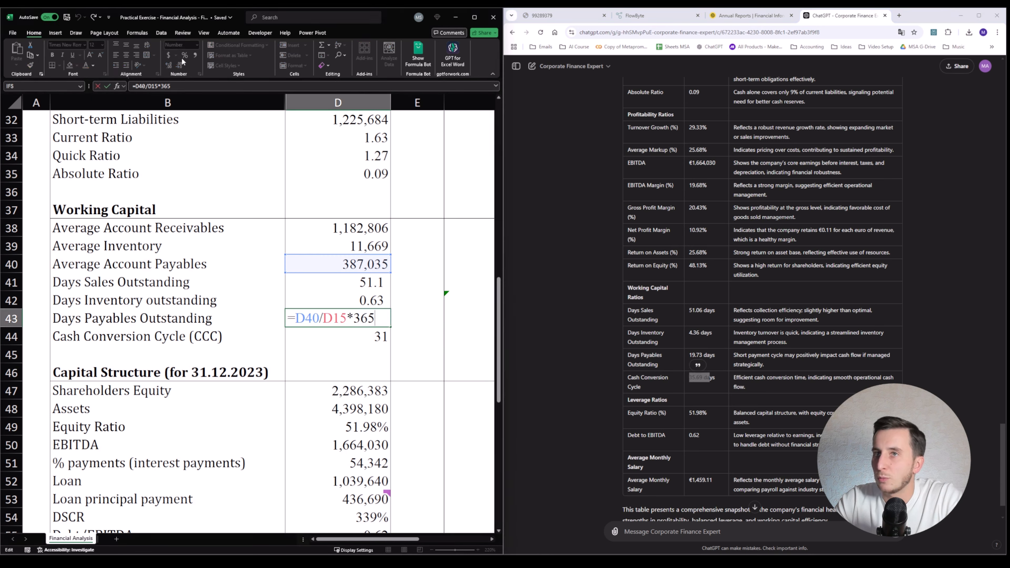
pyautogui.click(409, 326)
# - Compare the equity ratio in the sheet's Capital Structure section with the value under the report's Leverage Ratios
pyautogui.scroll(-2, 694, 361)
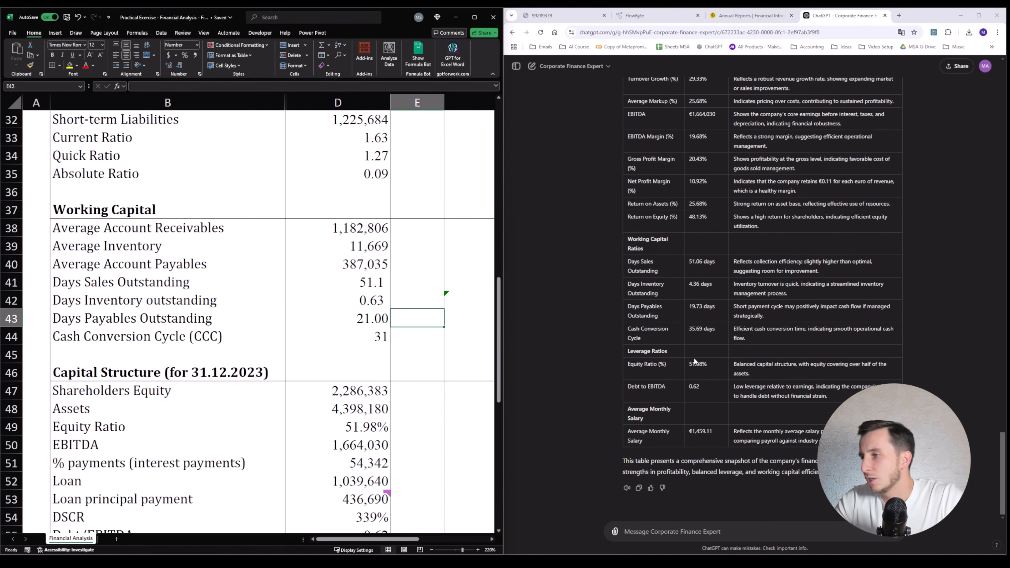
pyautogui.moveTo(396, 402); pyautogui.dragTo(397, 389)
pyautogui.scroll(-3, 377, 375)
pyautogui.click(365, 313)
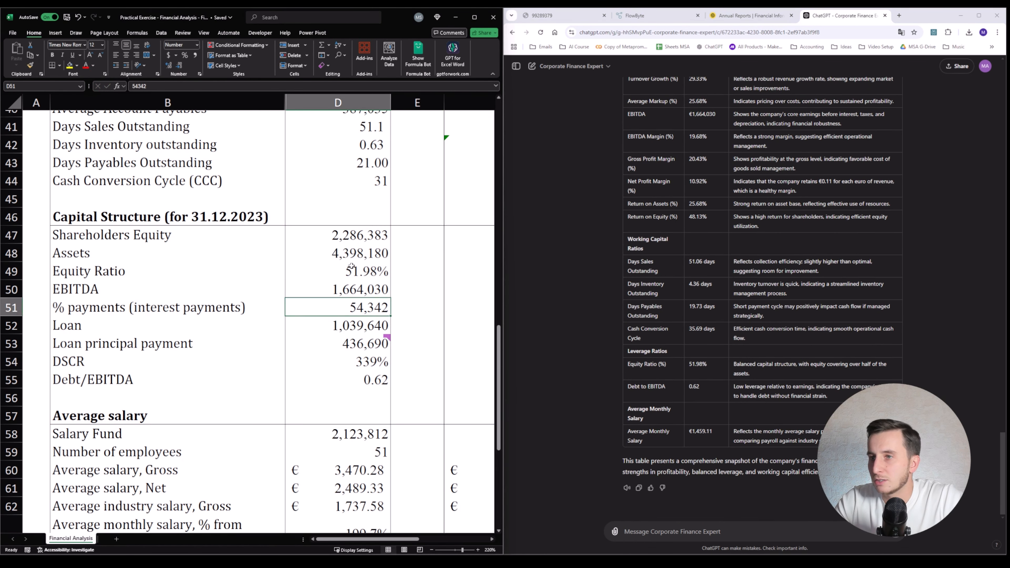
pyautogui.click(351, 272)
pyautogui.moveTo(693, 365); pyautogui.dragTo(718, 370)
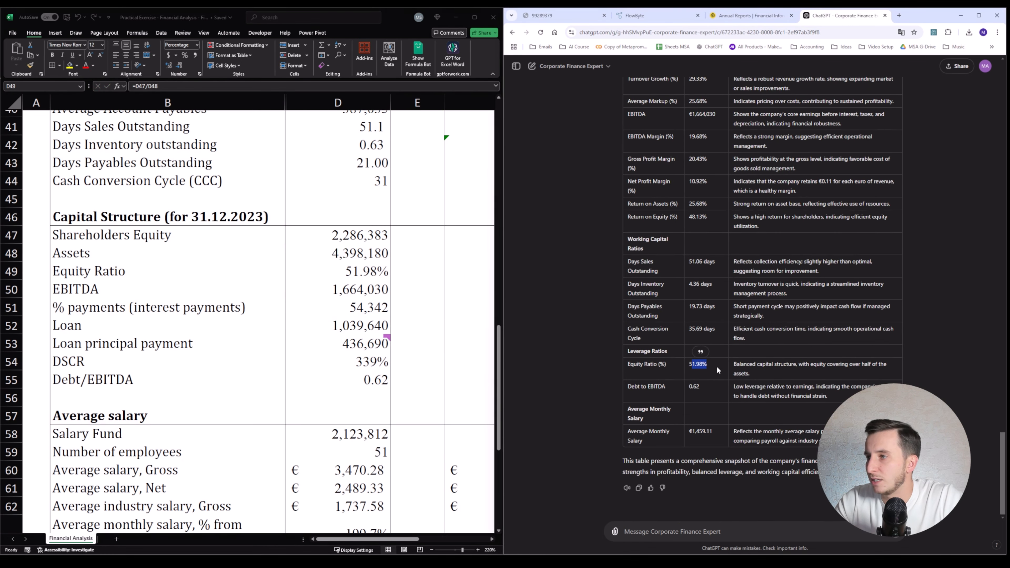
pyautogui.click(353, 272)
# - Check the sheet's Debt/EBITDA and gross average salary against the report's Debt to EBITDA and Average Monthly Salary
pyautogui.click(371, 381)
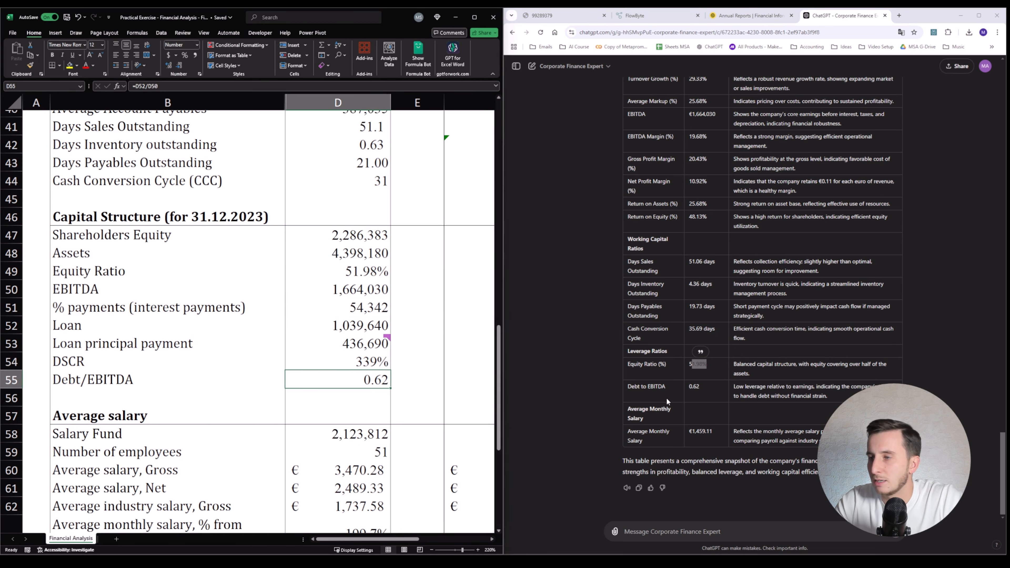
pyautogui.click(694, 387)
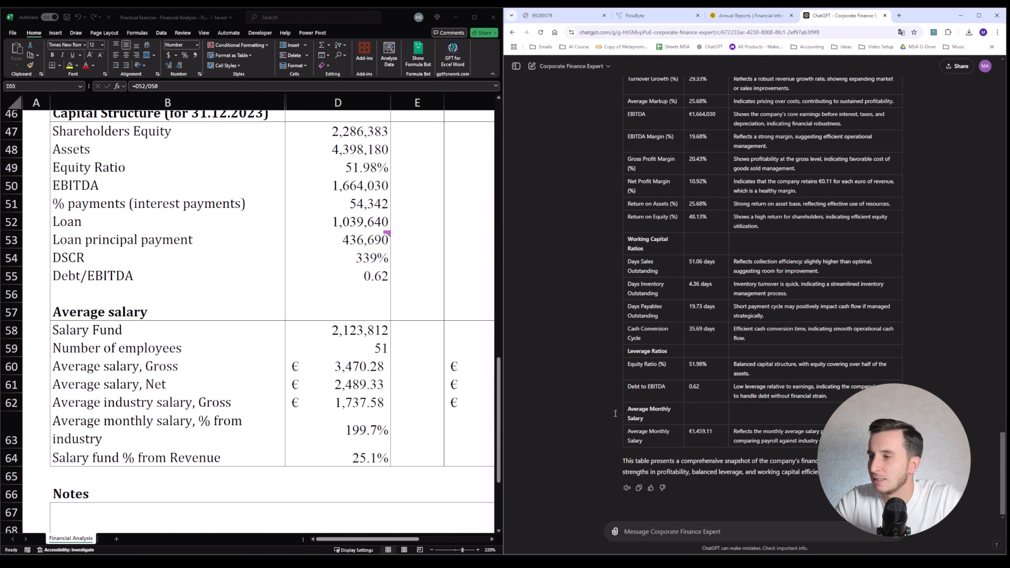
pyautogui.click(348, 366)
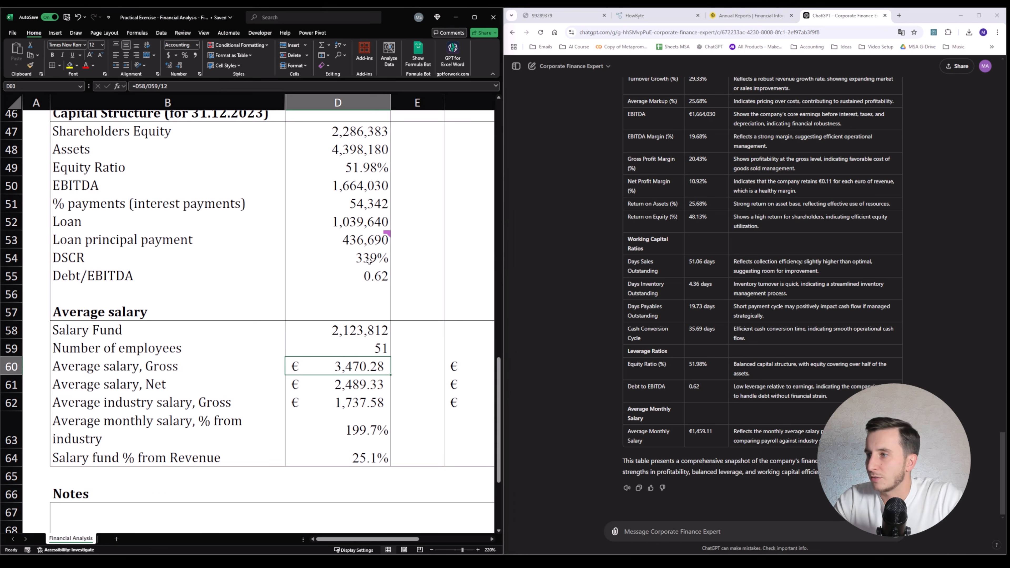
# - Find the GPT's Python analysis in the chat and examine its average_inventory and days_inventory_outstanding formulas
pyautogui.click(695, 286)
pyautogui.scroll(20, 706, 216)
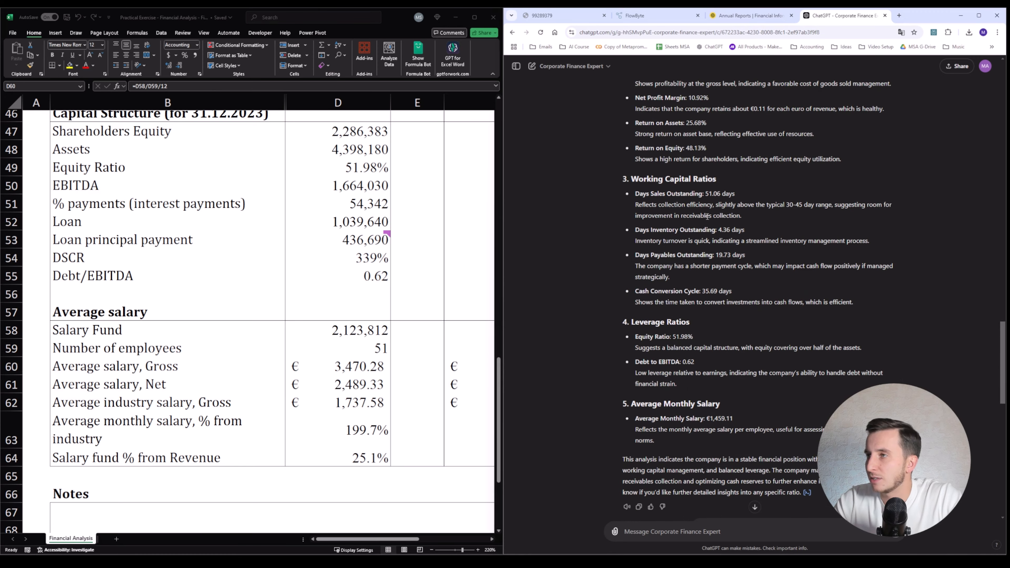
pyautogui.scroll(15, 707, 215)
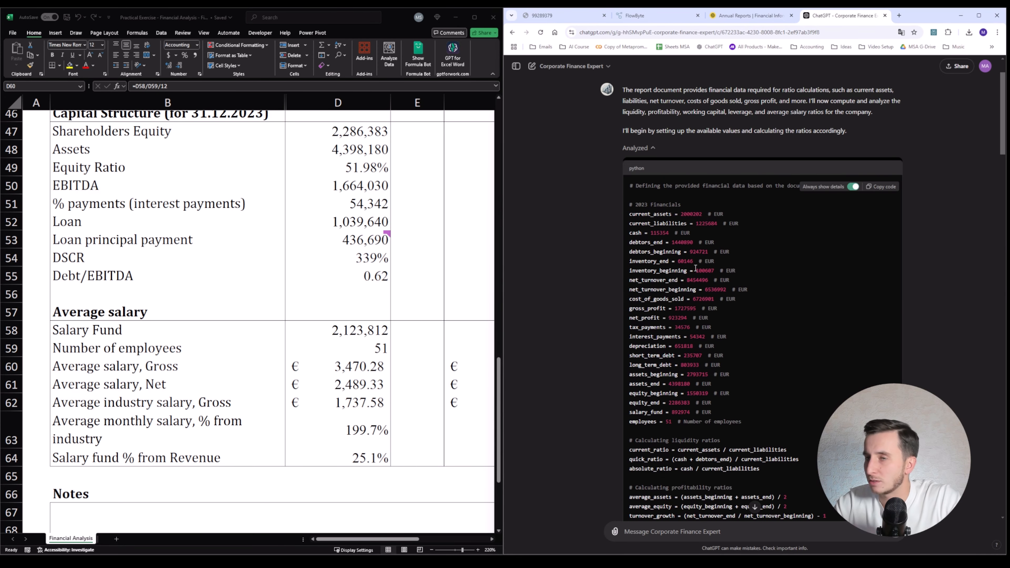
pyautogui.scroll(-6, 694, 268)
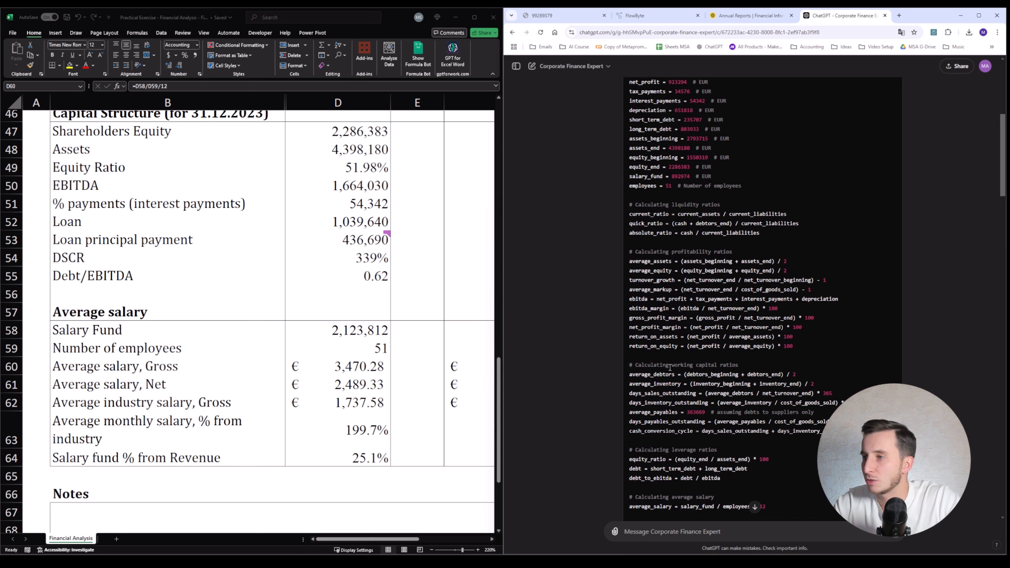
pyautogui.moveTo(692, 383); pyautogui.dragTo(800, 383)
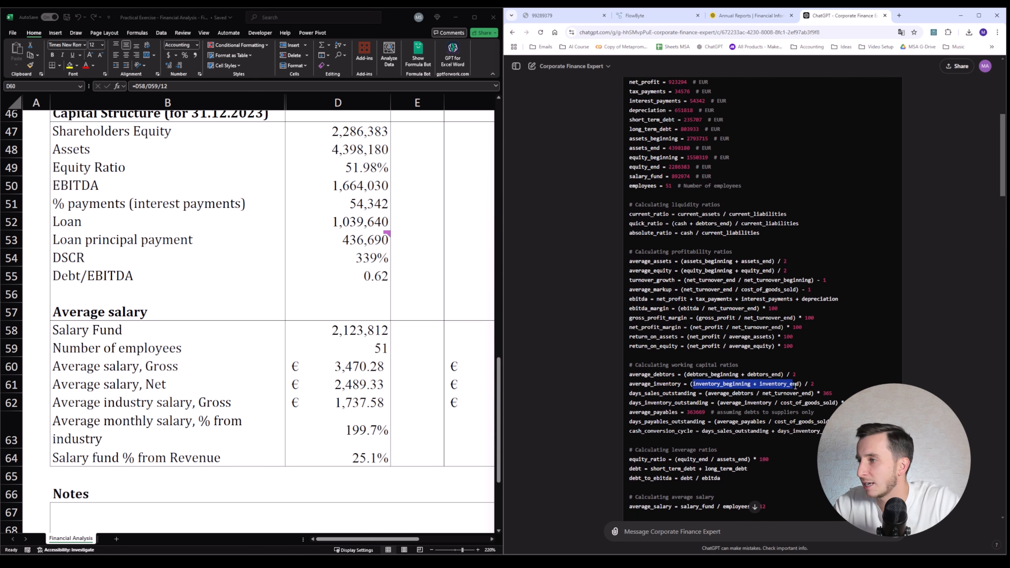
pyautogui.scroll(-1, 807, 375)
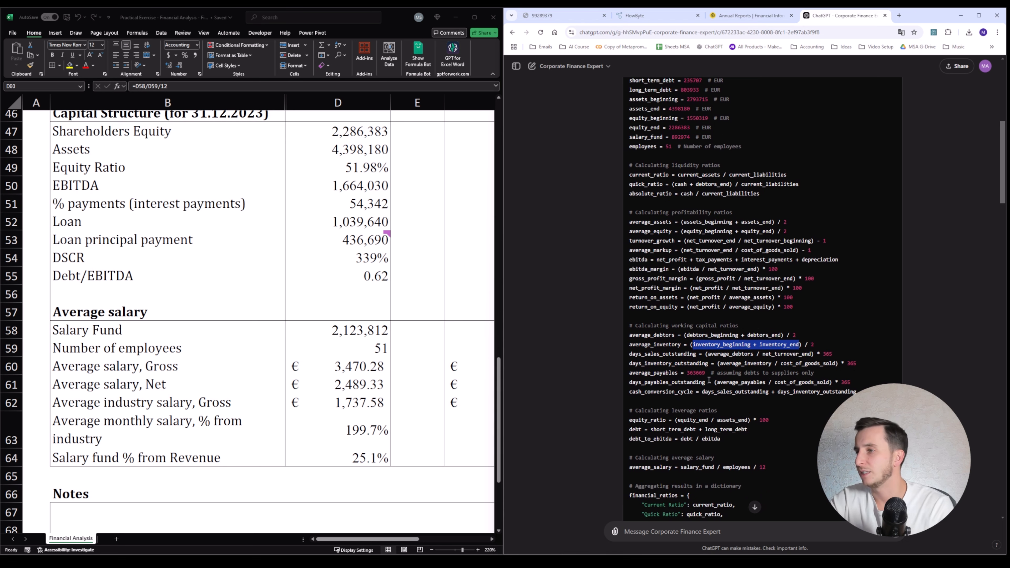
pyautogui.moveTo(630, 363); pyautogui.dragTo(723, 362)
pyautogui.click(725, 362)
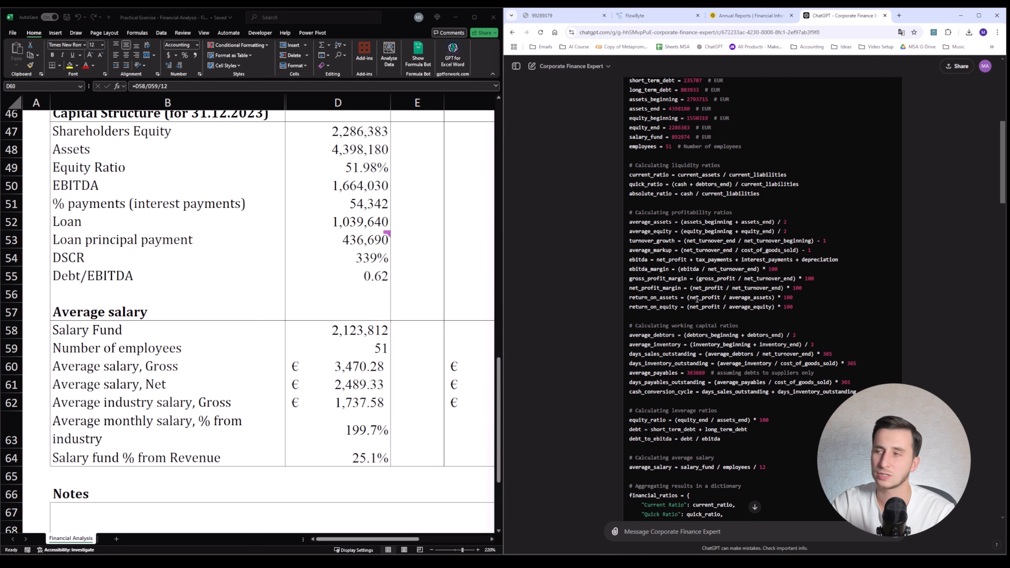
# - Compare the code's inventory_end and inventory_beginning inputs with the Stocks together row in the annual report's balance sheet
pyautogui.scroll(6, 696, 298)
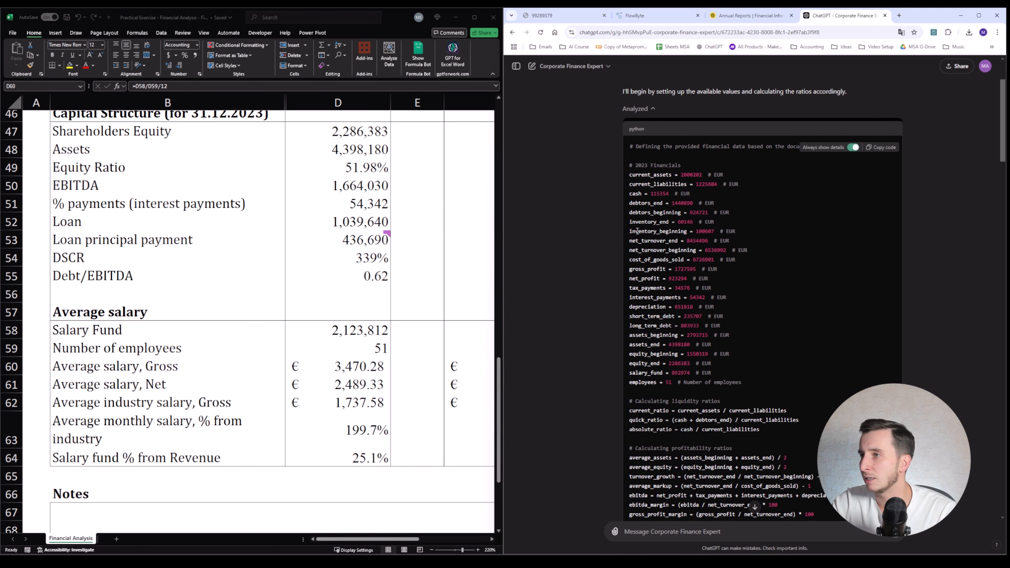
pyautogui.moveTo(636, 221); pyautogui.dragTo(717, 232)
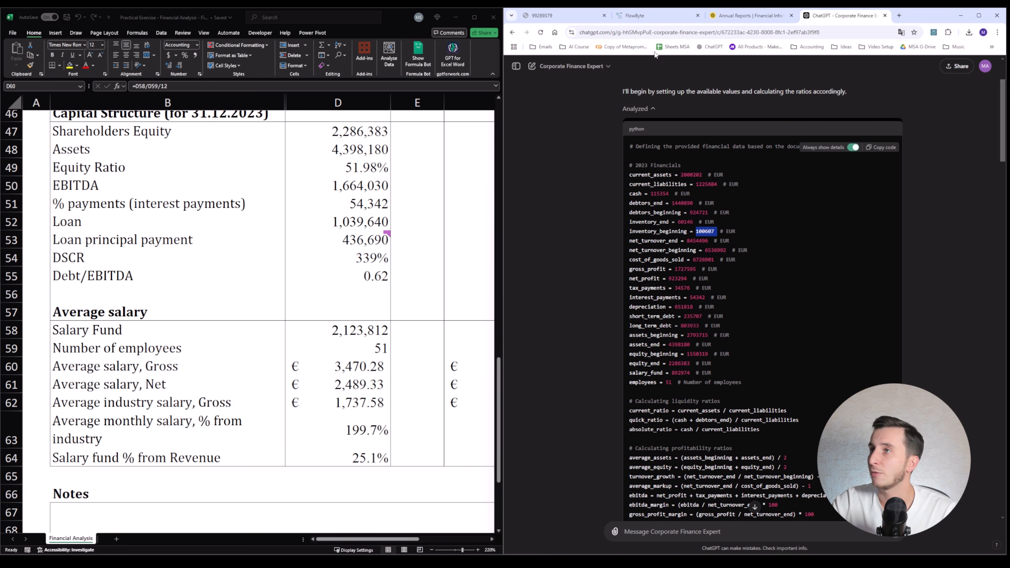
pyautogui.click(564, 15)
pyautogui.scroll(8, 791, 181)
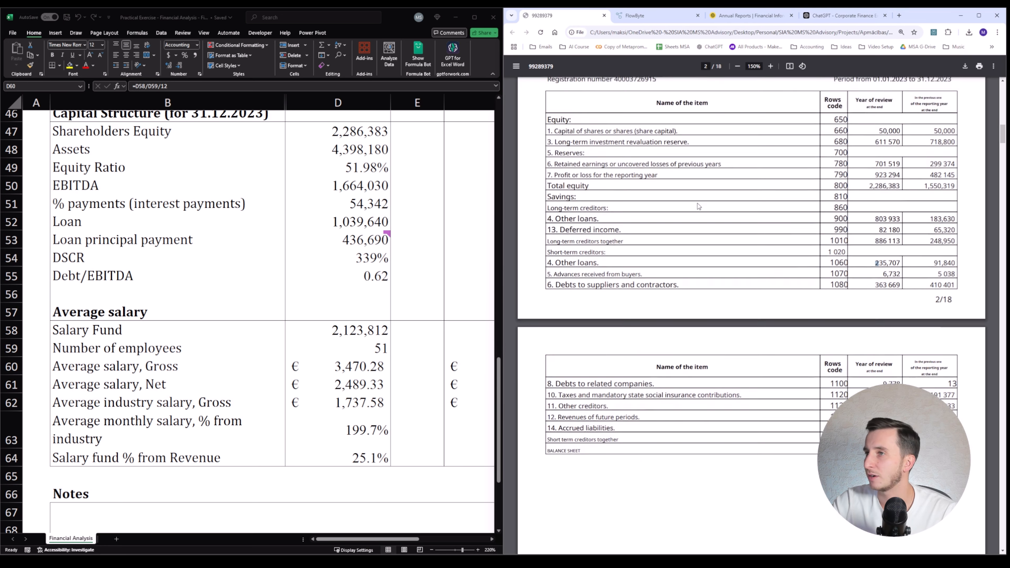
pyautogui.moveTo(557, 321); pyautogui.dragTo(579, 321)
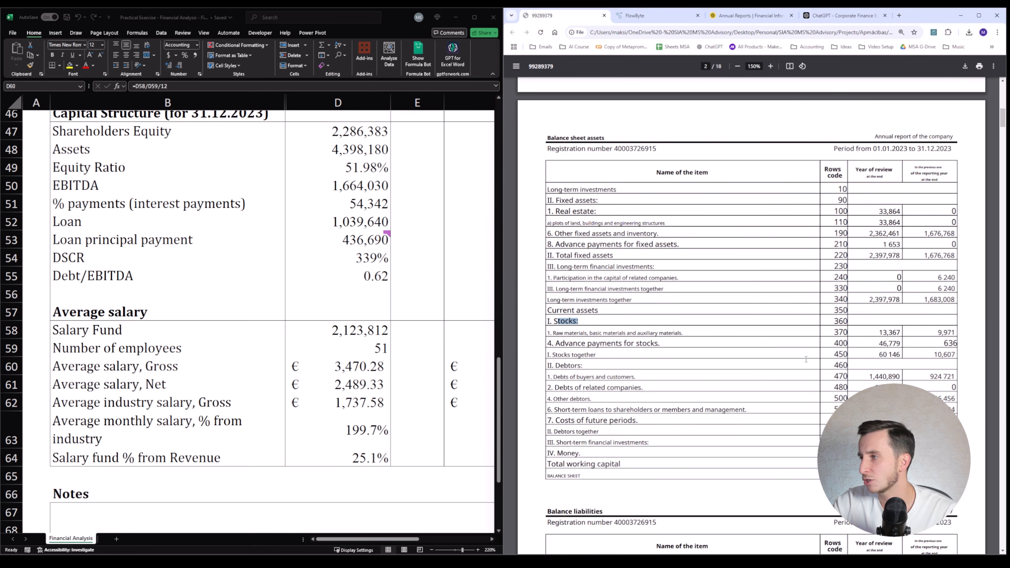
pyautogui.moveTo(888, 354); pyautogui.dragTo(950, 355)
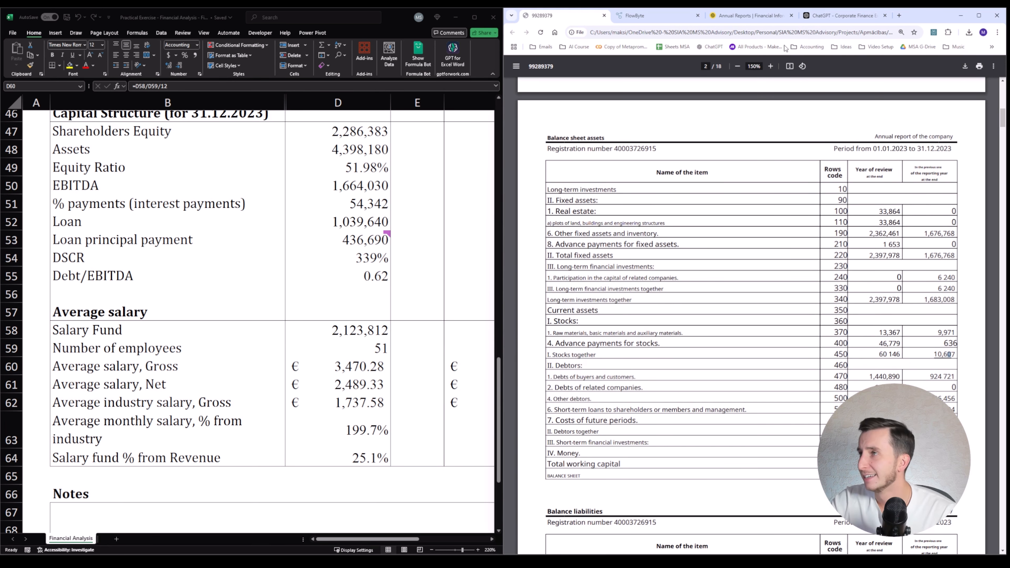
# - Recheck the code's inventory_beginning figure against the previous-year stock total in the annual report PDF, digit by digit
pyautogui.click(833, 12)
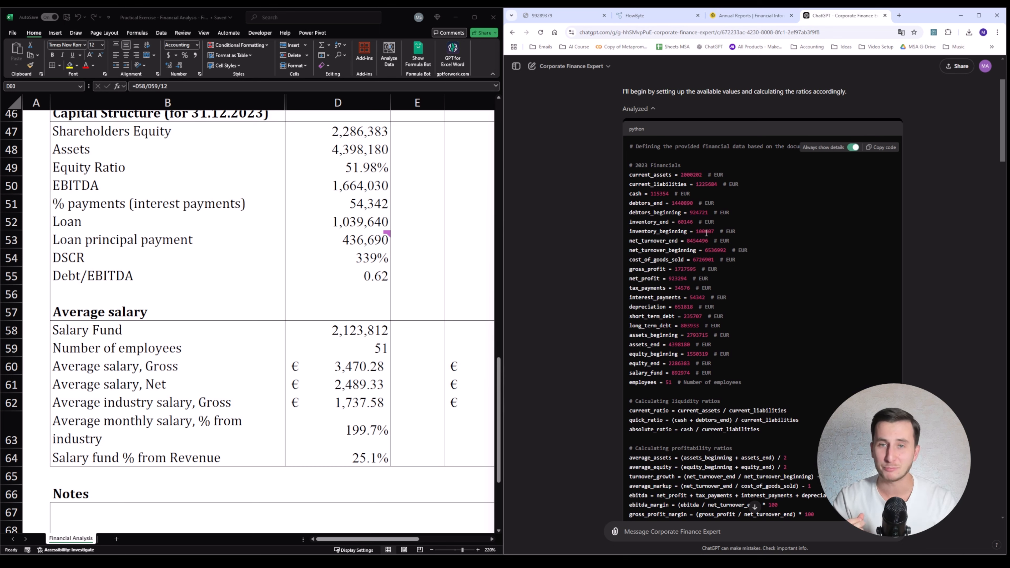
pyautogui.click(546, 18)
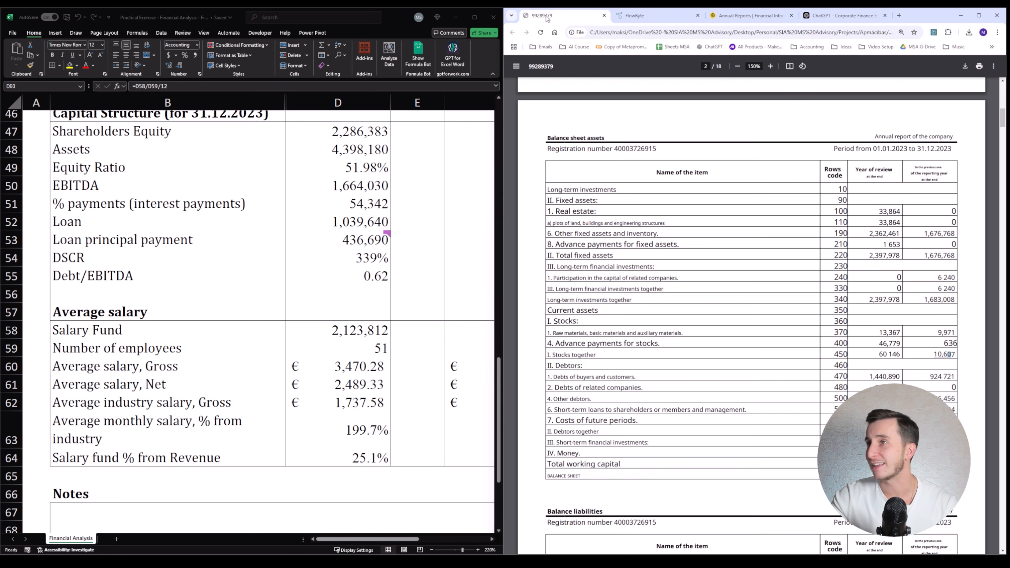
pyautogui.moveTo(933, 352); pyautogui.dragTo(940, 353)
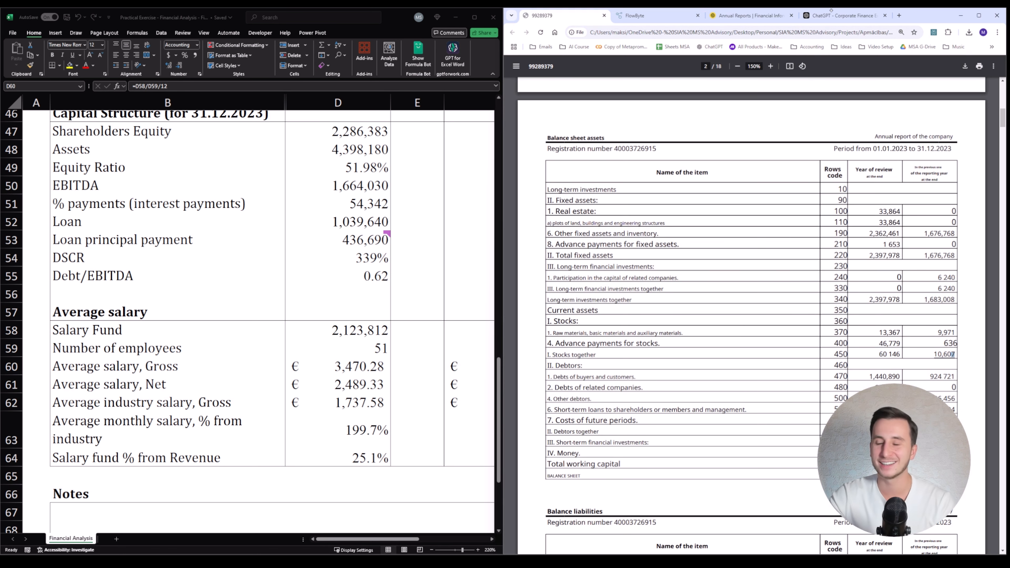
pyautogui.click(828, 15)
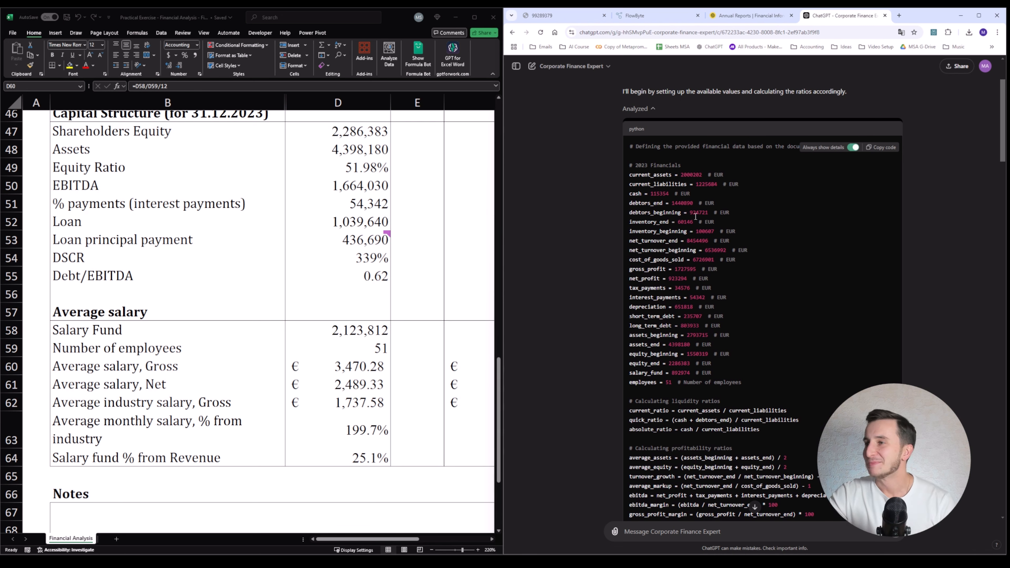
# - Review the code's working capital formulas and locate both years' Debts of buyers and customers in the report's balance sheet
pyautogui.scroll(-3, 564, 239)
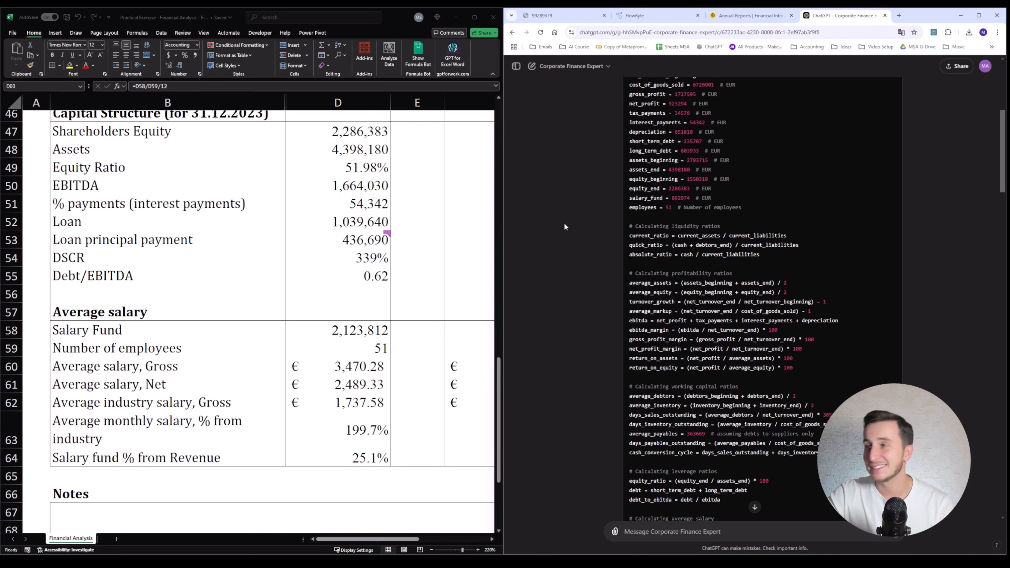
pyautogui.click(568, 18)
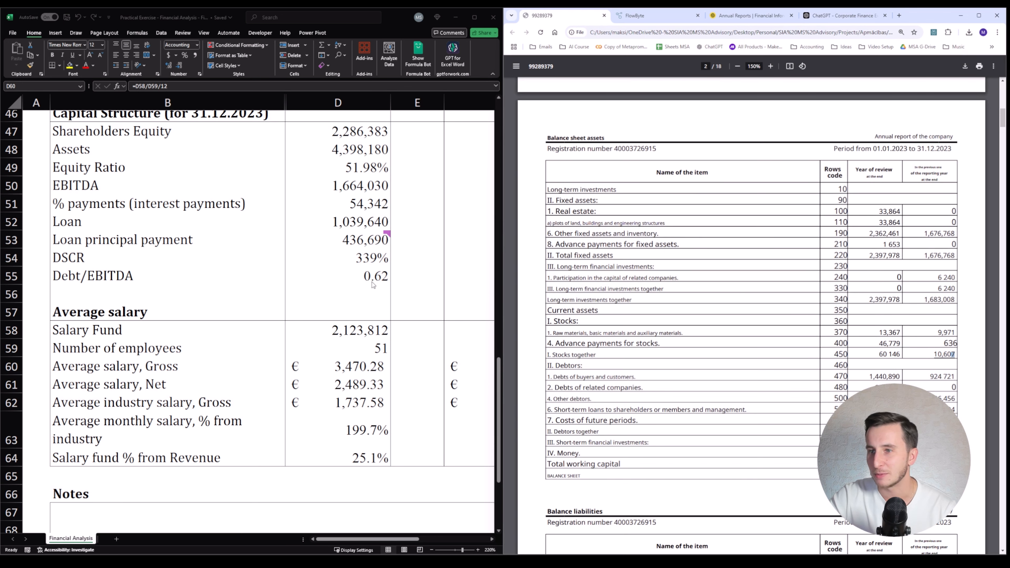
pyautogui.click(758, 288)
pyautogui.scroll(-6, 759, 288)
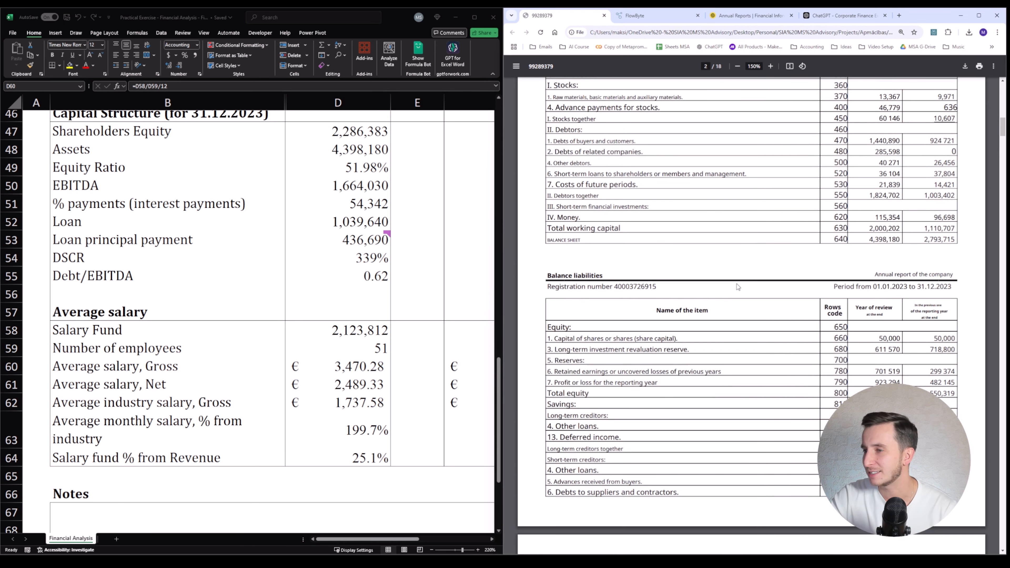
pyautogui.scroll(5, 603, 236)
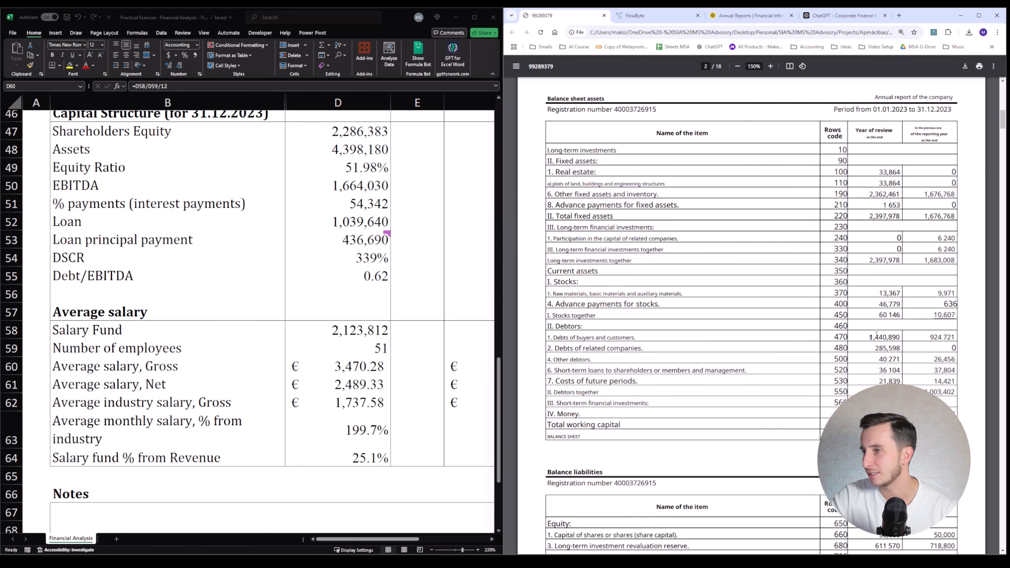
pyautogui.moveTo(876, 335); pyautogui.dragTo(930, 335)
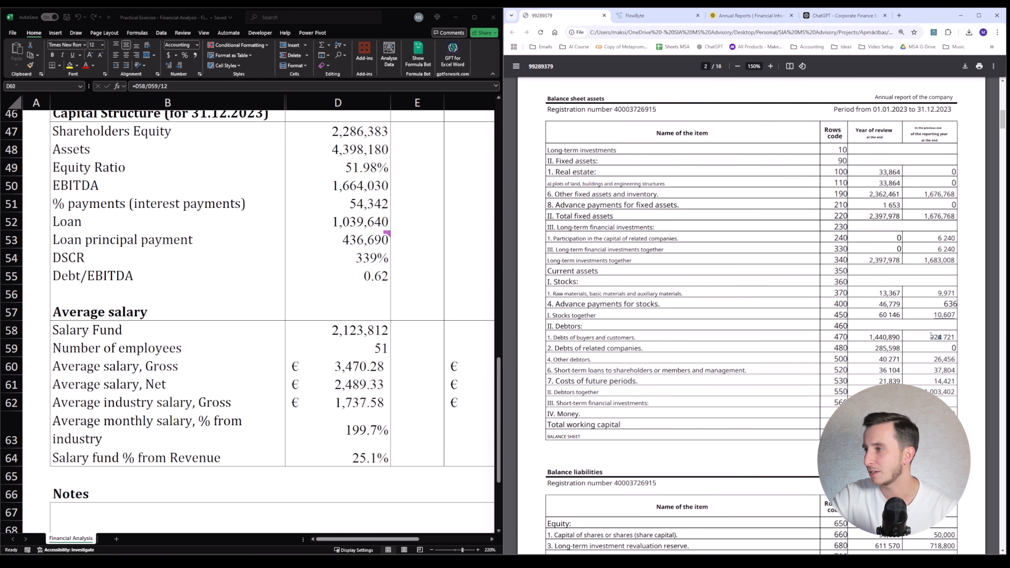
# - Match the debtors_end and debtors_beginning inputs in the Python code with the annual report's buyer and customer debts
pyautogui.click(837, 16)
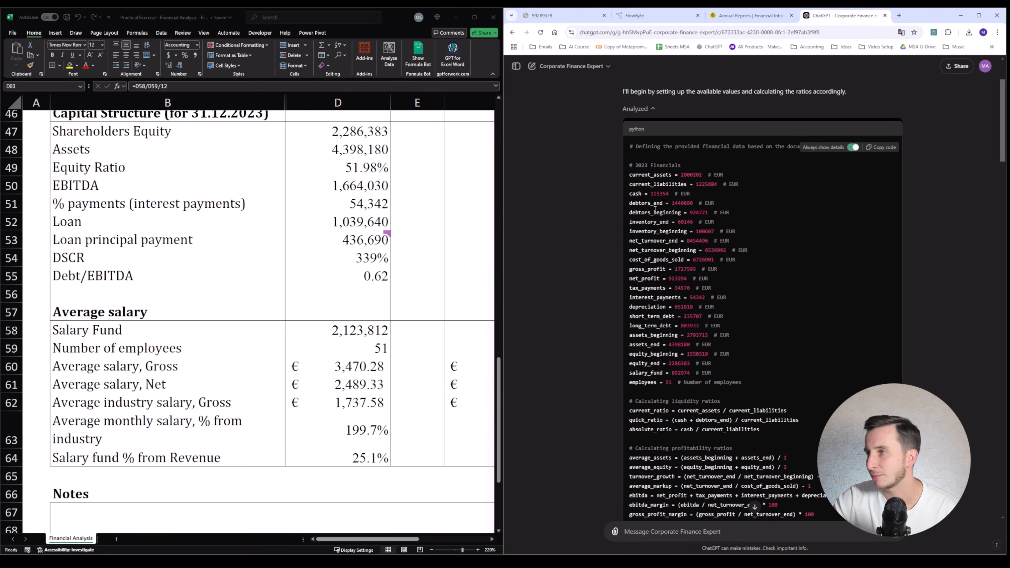
pyautogui.moveTo(671, 203); pyautogui.dragTo(692, 202)
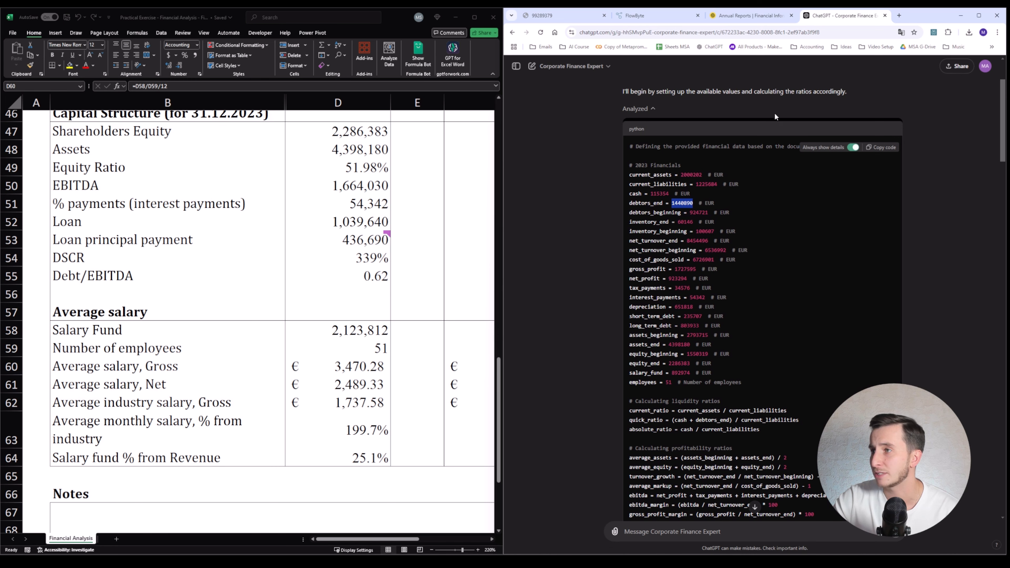
pyautogui.click(597, 17)
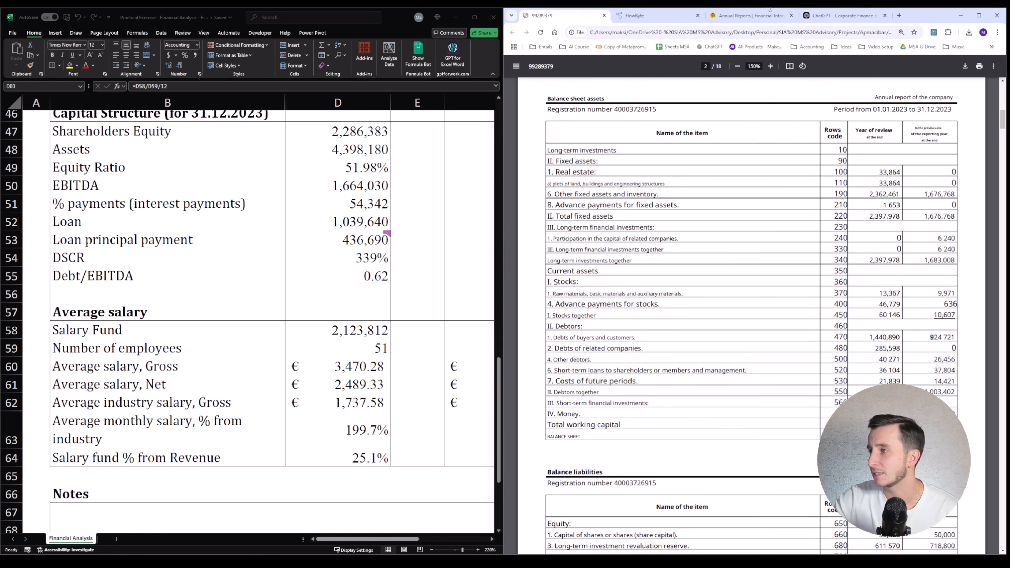
pyautogui.click(837, 15)
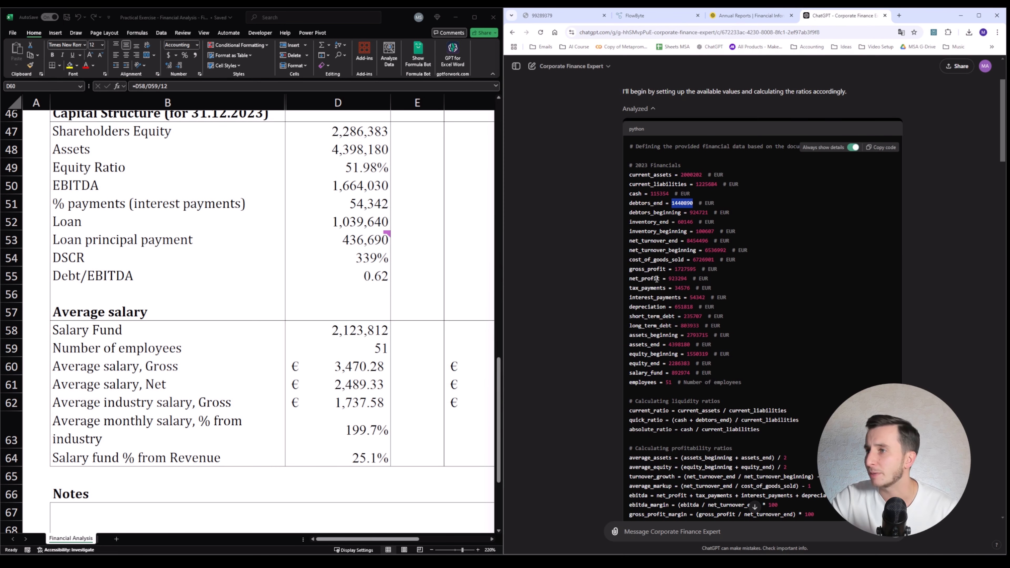
# - Locate both years' Debts to suppliers and contractors in the balance liabilities of the annual report PDF
pyautogui.click(576, 16)
pyautogui.scroll(-8, 723, 281)
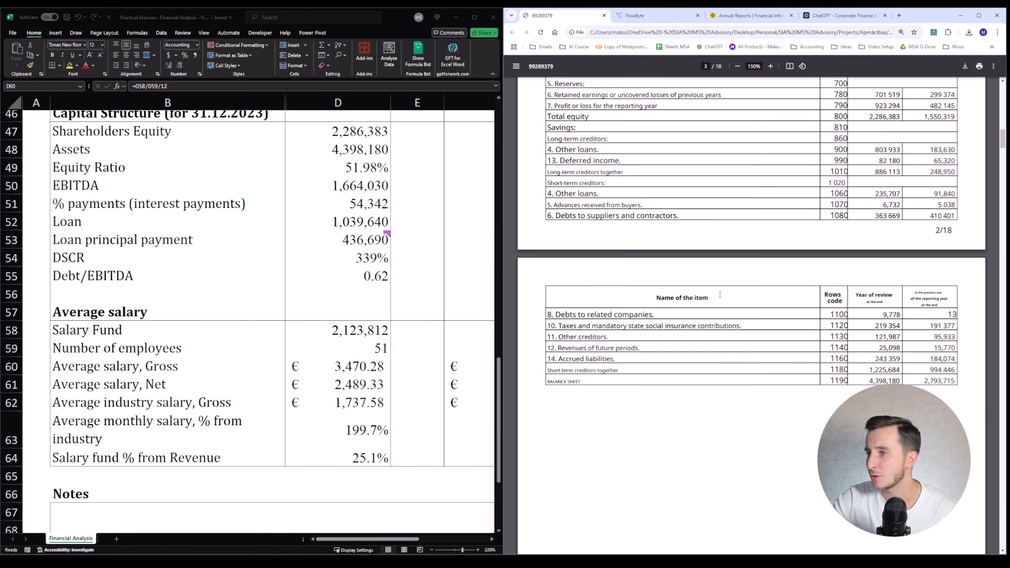
pyautogui.moveTo(869, 335); pyautogui.dragTo(963, 336)
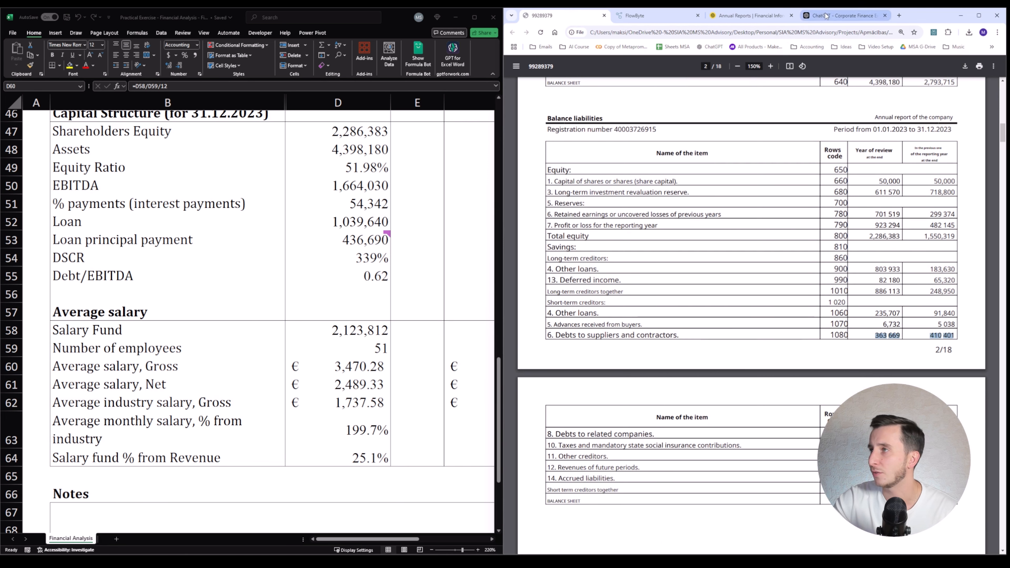
# - Compare the code's average_payables value with the year-end Debts to suppliers and contractors in the annual report PDF
pyautogui.click(839, 15)
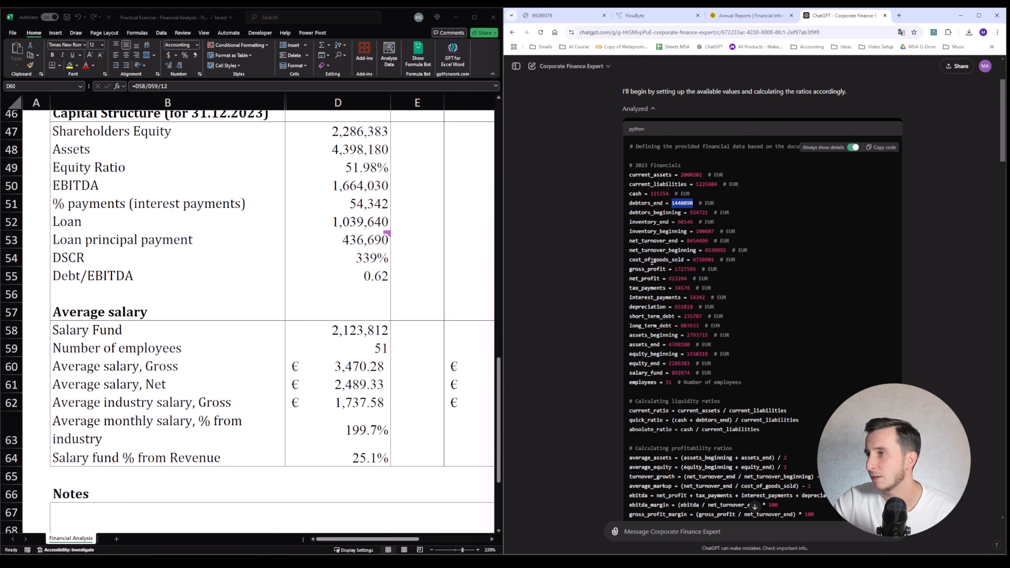
pyautogui.scroll(-8, 664, 321)
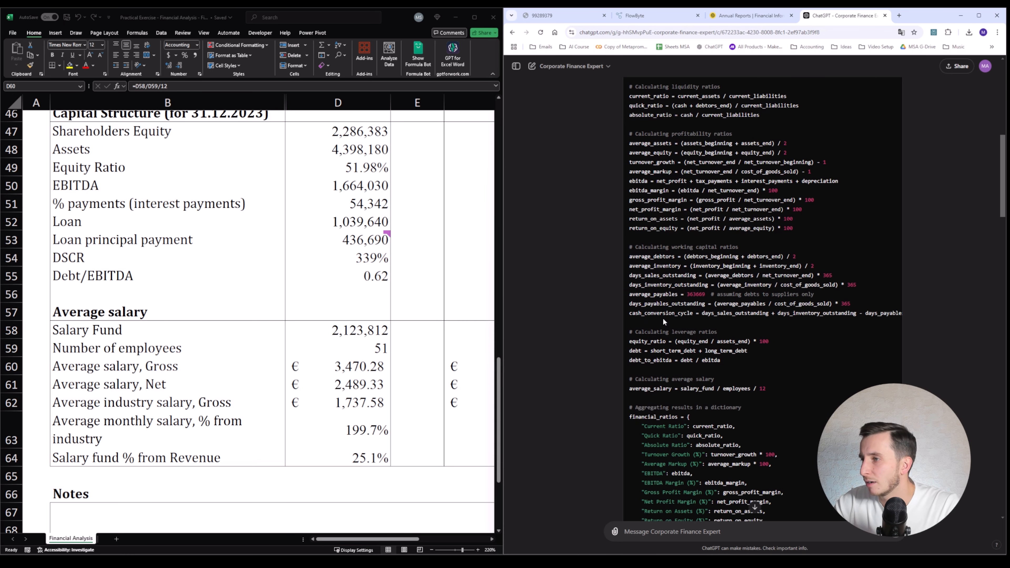
pyautogui.moveTo(641, 294); pyautogui.dragTo(704, 288)
pyautogui.click(702, 291)
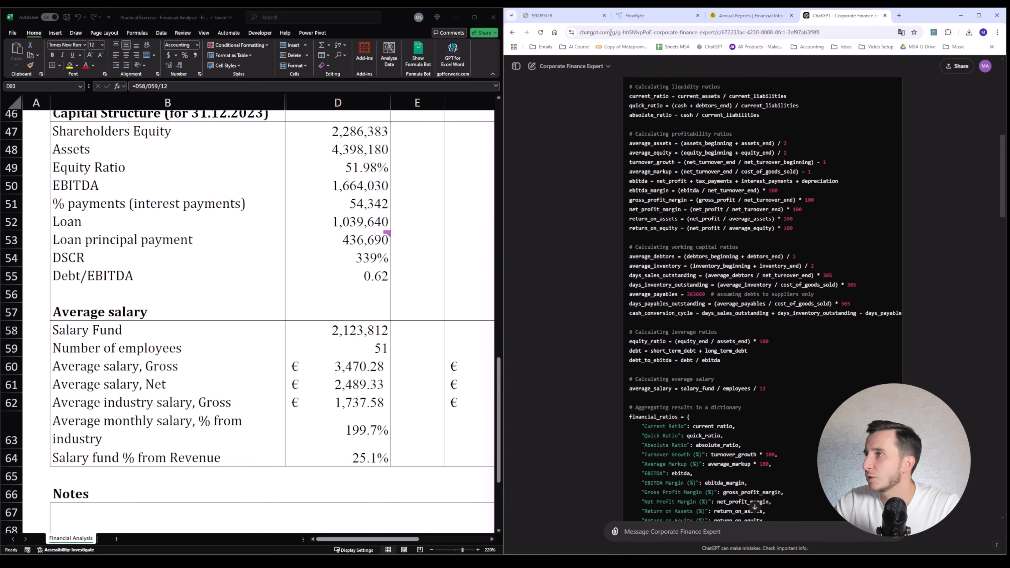
pyautogui.click(564, 15)
pyautogui.moveTo(876, 336); pyautogui.dragTo(899, 333)
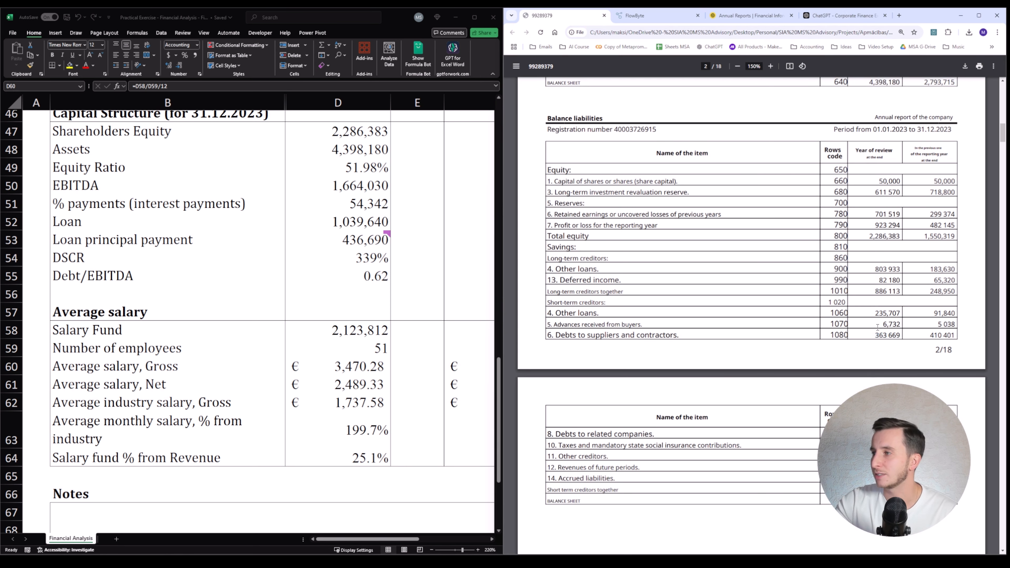
pyautogui.click(831, 21)
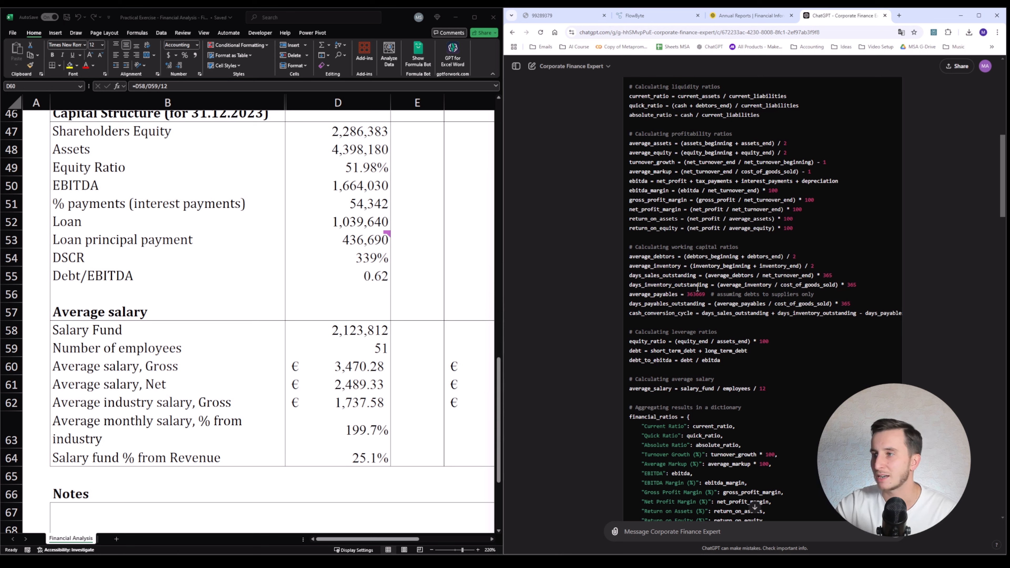
pyautogui.moveTo(689, 294); pyautogui.dragTo(702, 294)
pyautogui.click(702, 294)
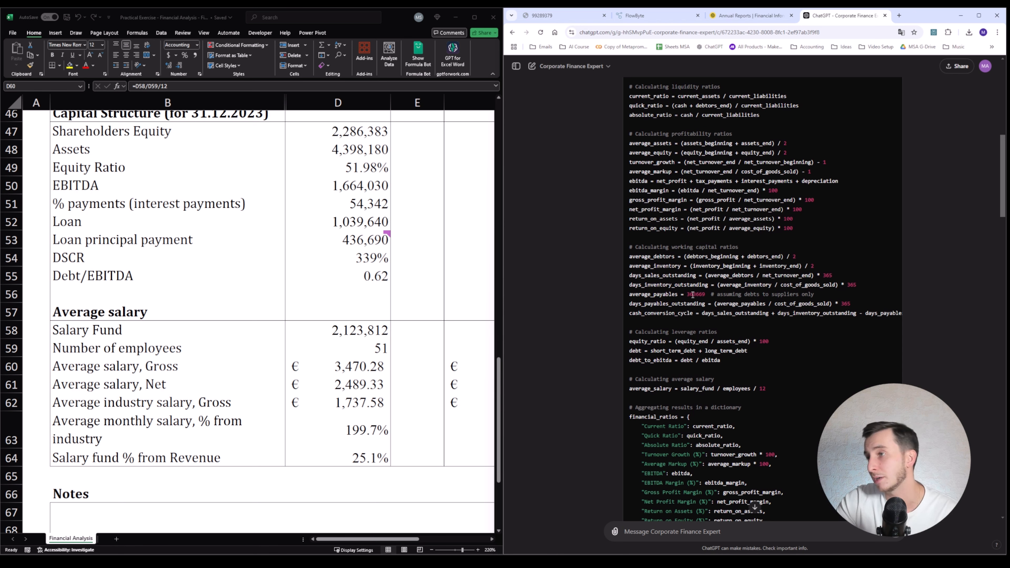
pyautogui.moveTo(687, 294); pyautogui.dragTo(706, 296)
# - Check the average monthly salary in the GPT's ratio report and trace it to the salary_fund input in the Python code
pyautogui.scroll(10, 706, 296)
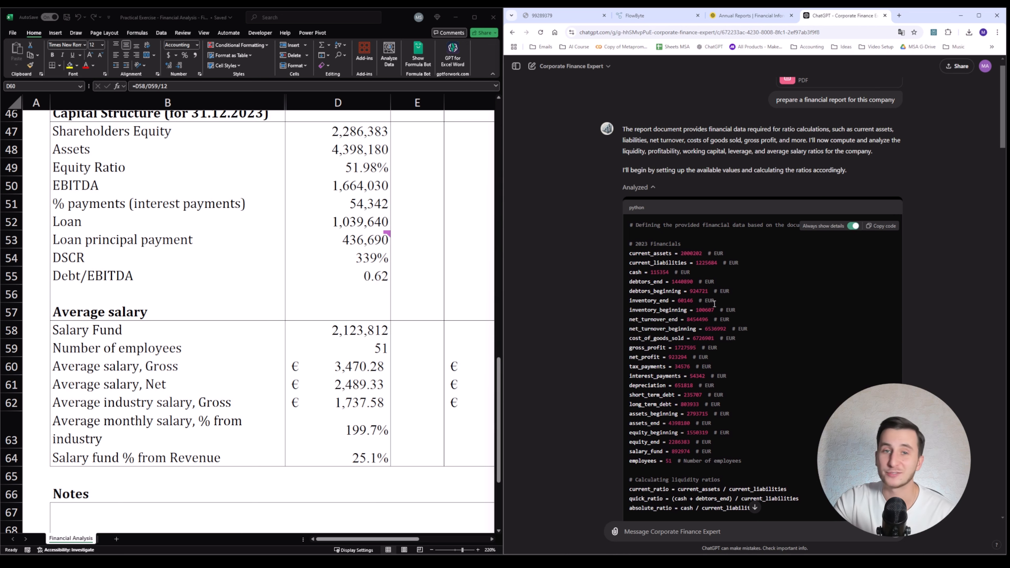
pyautogui.scroll(-12, 710, 303)
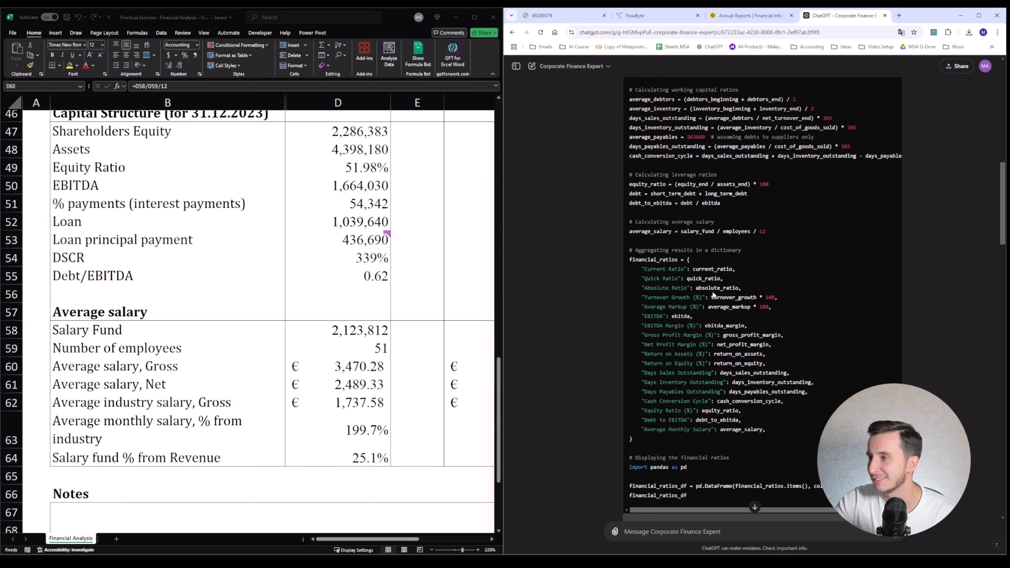
pyautogui.scroll(-20, 713, 292)
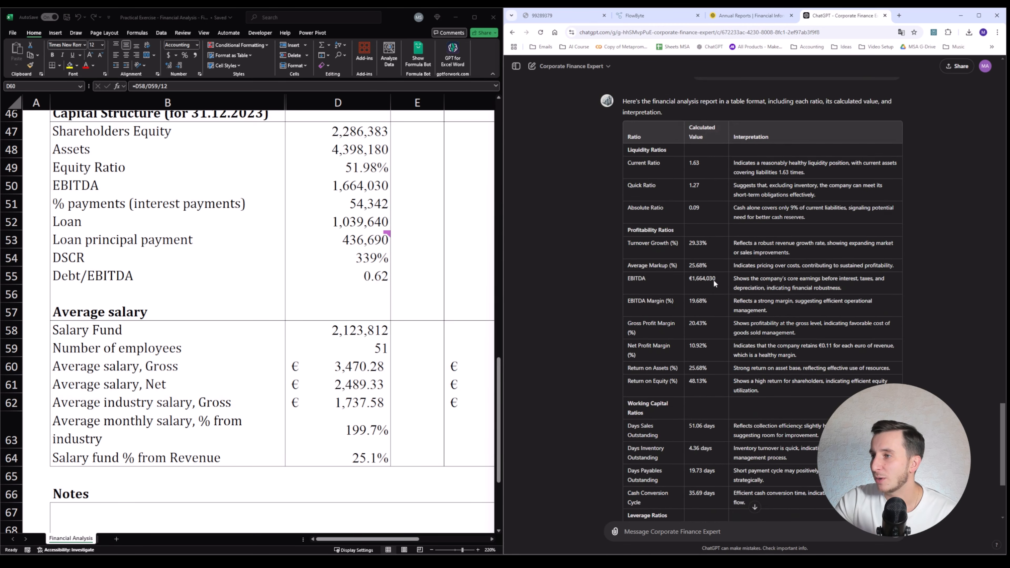
pyautogui.scroll(-4, 713, 279)
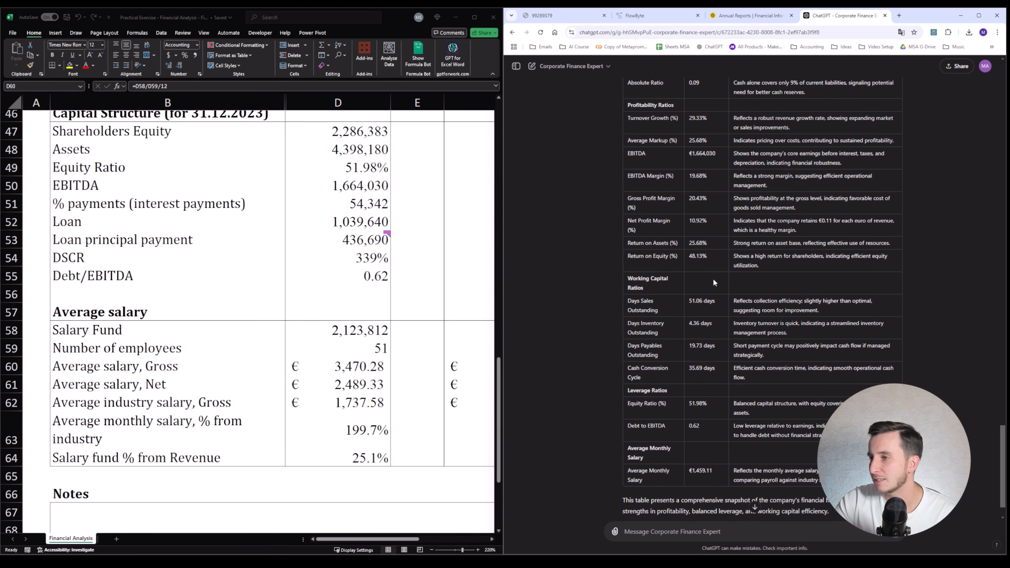
pyautogui.scroll(20, 706, 260)
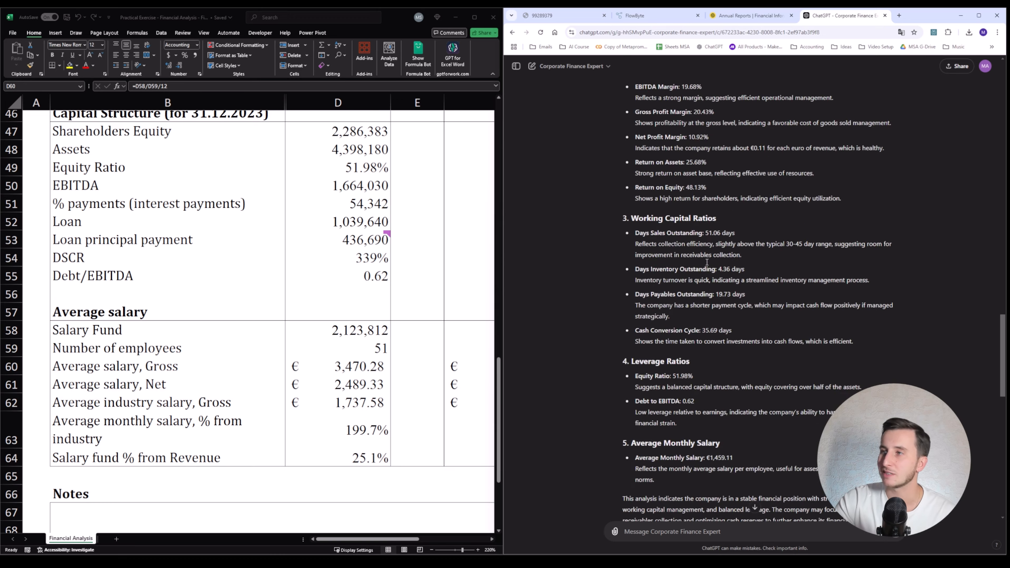
pyautogui.scroll(10, 706, 260)
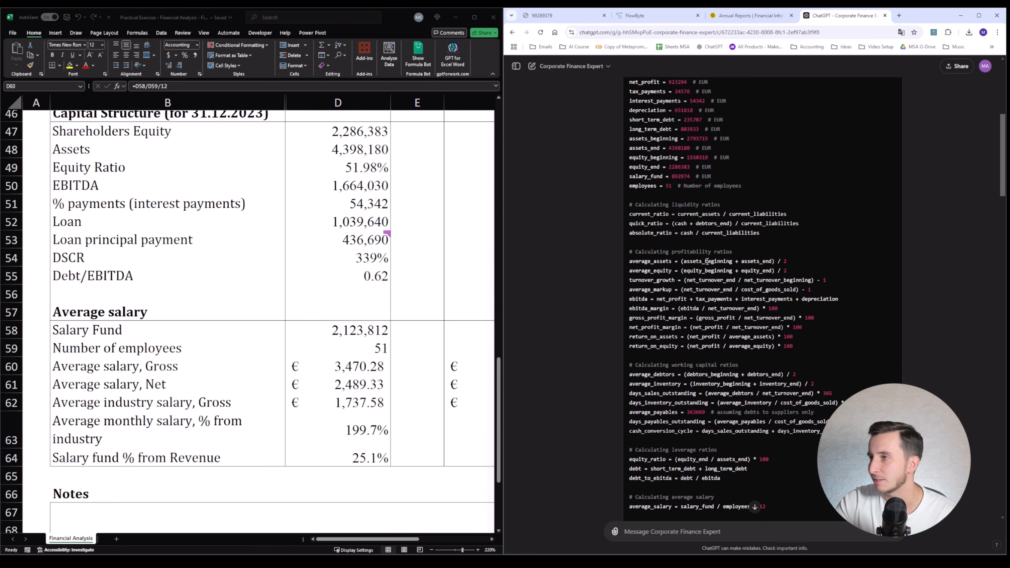
pyautogui.moveTo(672, 373); pyautogui.dragTo(694, 373)
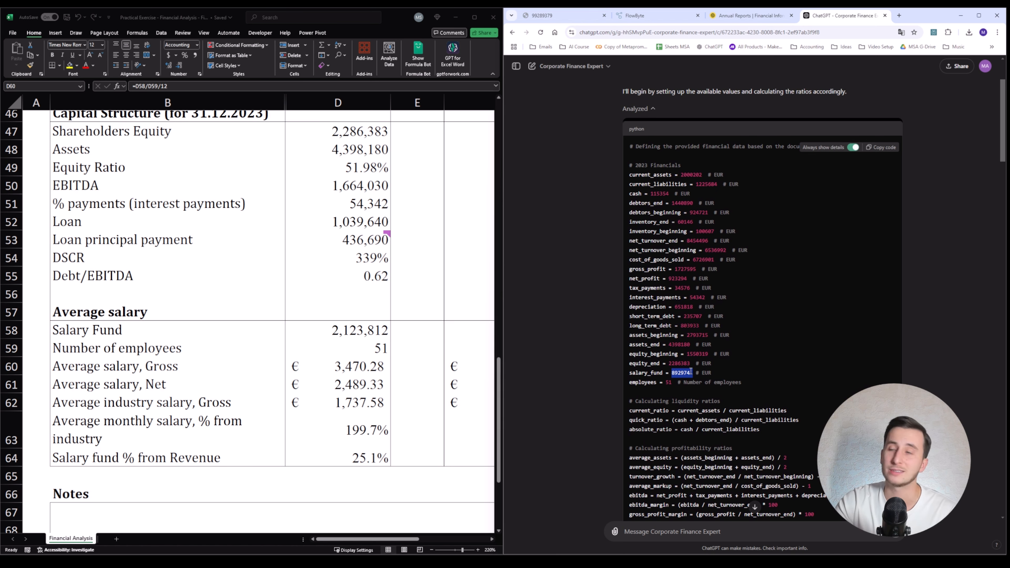
# - Match the code's salary_fund figure with the Administration costs line in the annual report's profit or loss statement
pyautogui.click(588, 15)
pyautogui.scroll(-10, 685, 203)
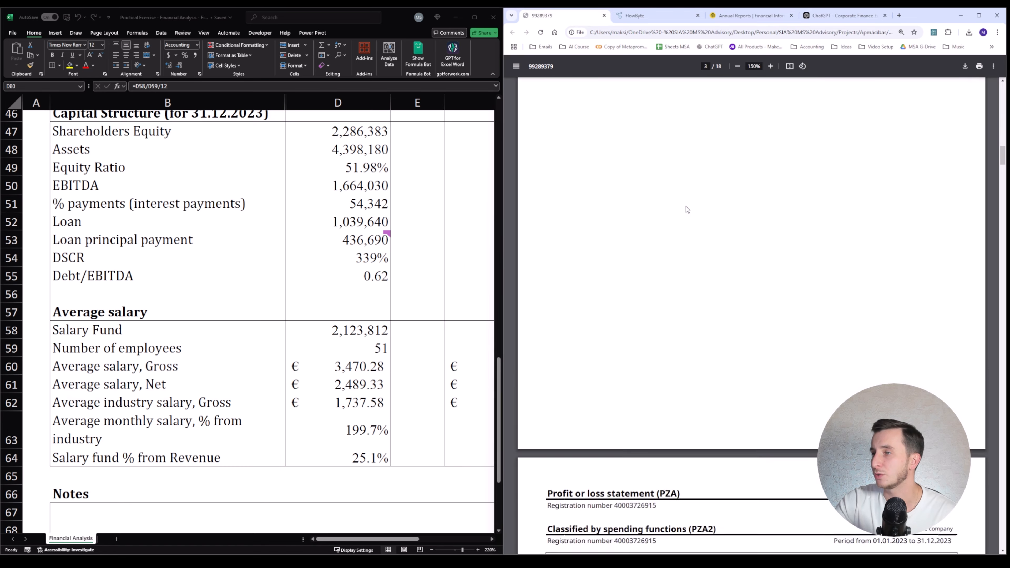
pyautogui.scroll(2, 684, 206)
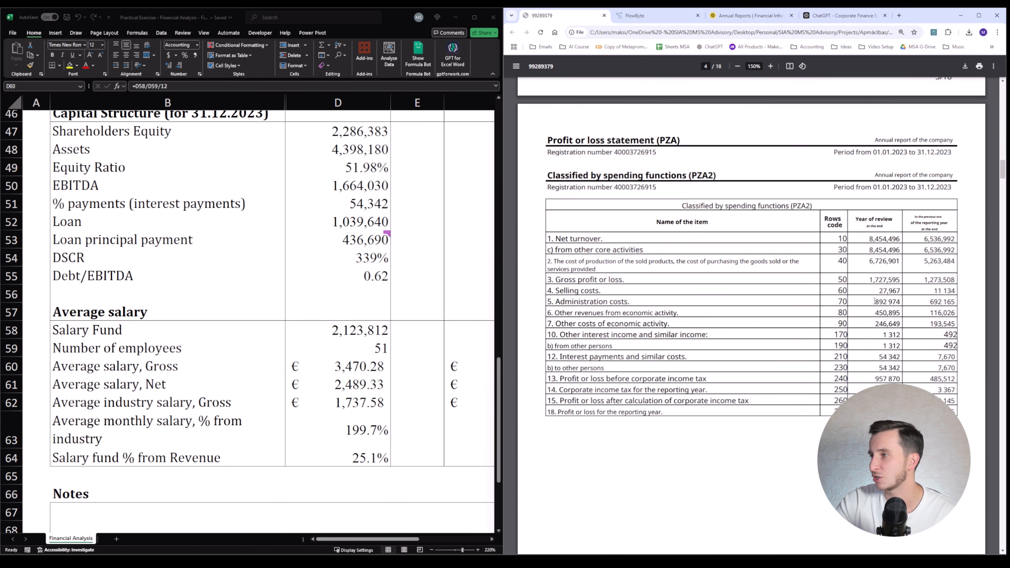
pyautogui.doubleClick(898, 301)
pyautogui.moveTo(555, 303); pyautogui.dragTo(900, 302)
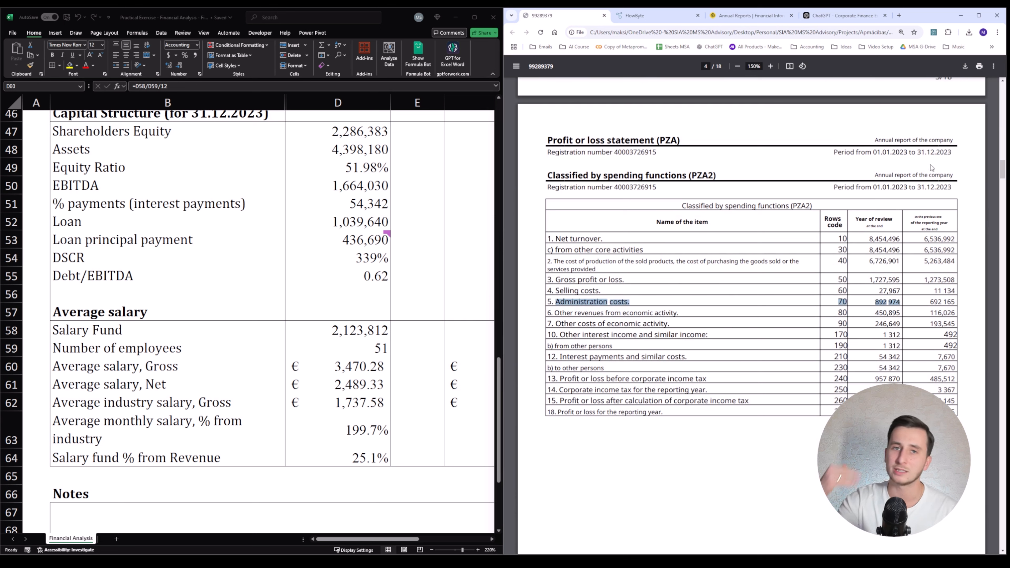
# - Locate the 2023 personnel costs under both production costs and administrative costs in the annual report's notes
pyautogui.moveTo(1003, 169); pyautogui.dragTo(1002, 407)
pyautogui.scroll(-5, 648, 186)
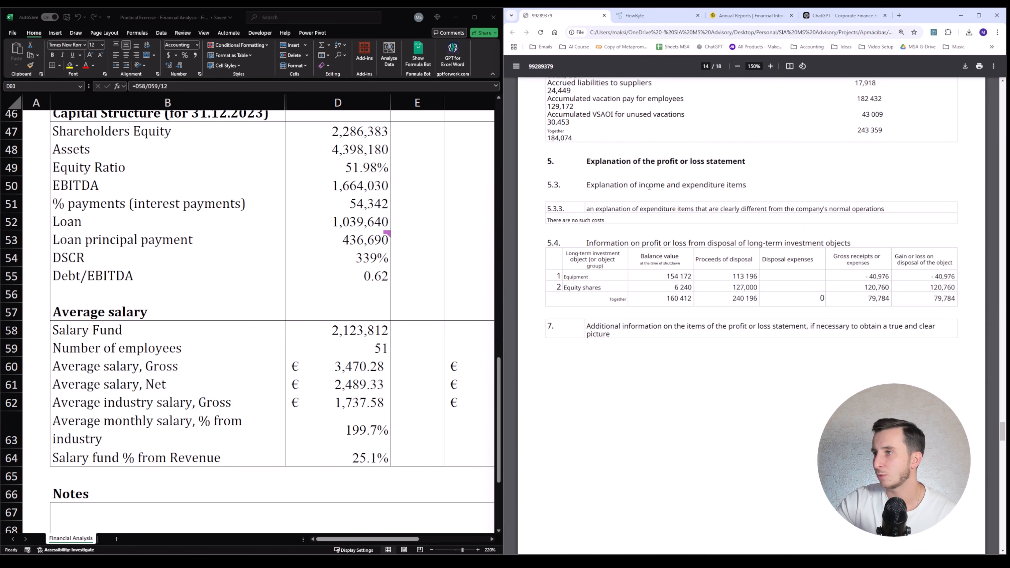
pyautogui.scroll(-10, 624, 216)
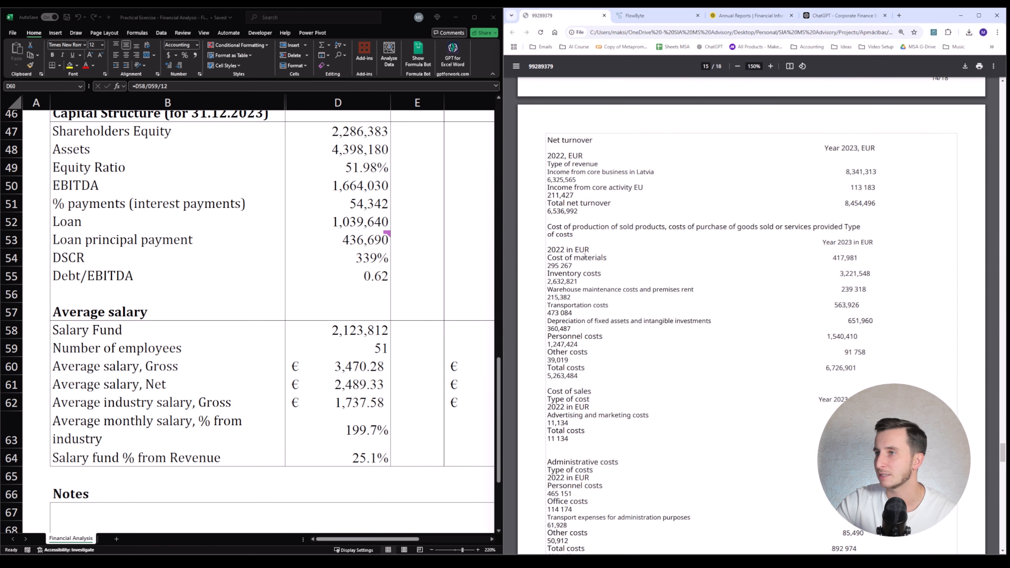
pyautogui.scroll(-4, 585, 256)
pyautogui.moveTo(827, 330); pyautogui.dragTo(870, 331)
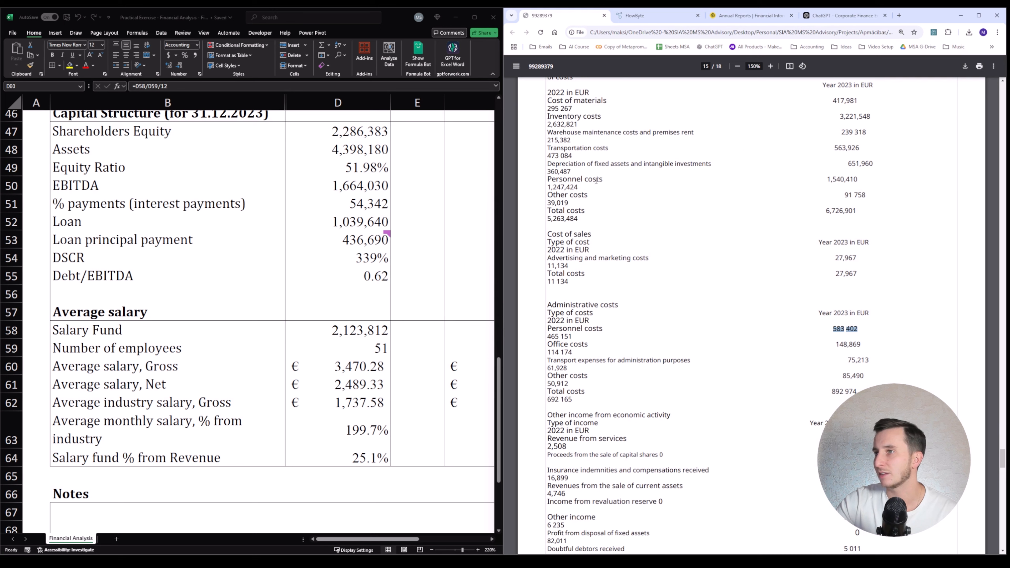
pyautogui.moveTo(547, 92); pyautogui.dragTo(827, 179)
pyautogui.moveTo(829, 316); pyautogui.dragTo(858, 329)
pyautogui.moveTo(827, 179); pyautogui.dragTo(861, 181)
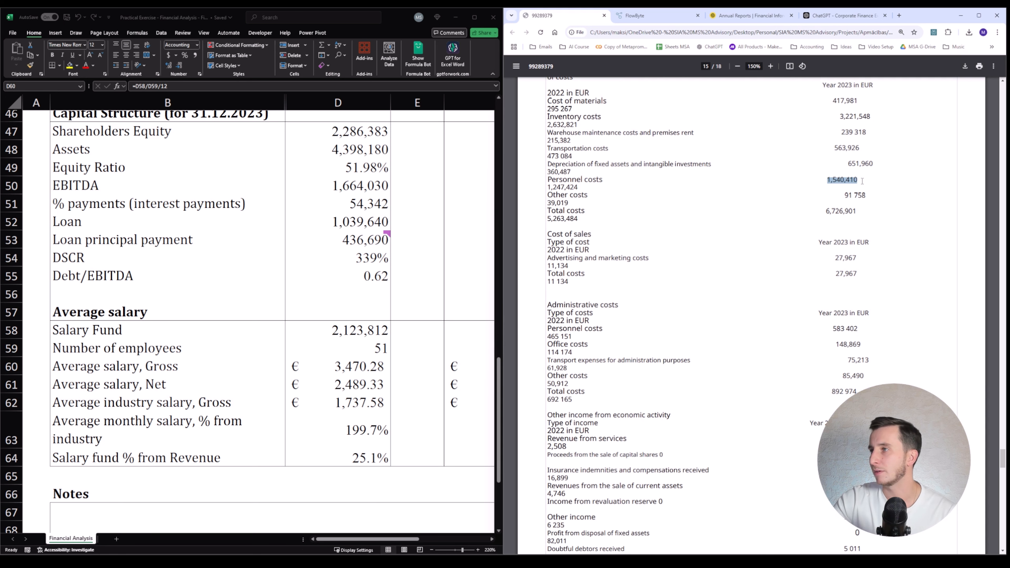
pyautogui.click(863, 180)
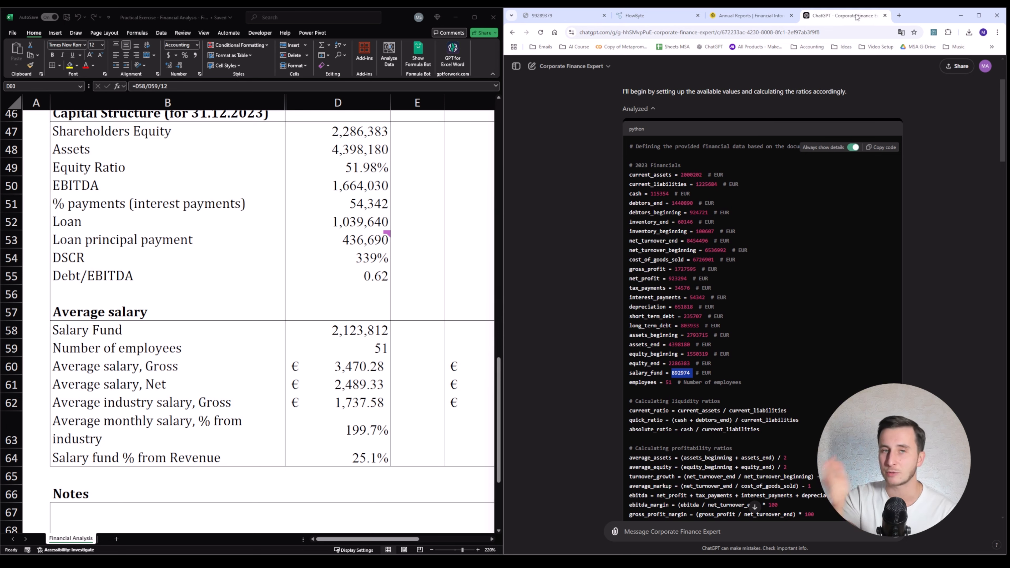
# - Return to the Corporate Finance Expert chat and review the ratio table from the liquidity ratios to the average monthly salary
pyautogui.scroll(-3, 749, 285)
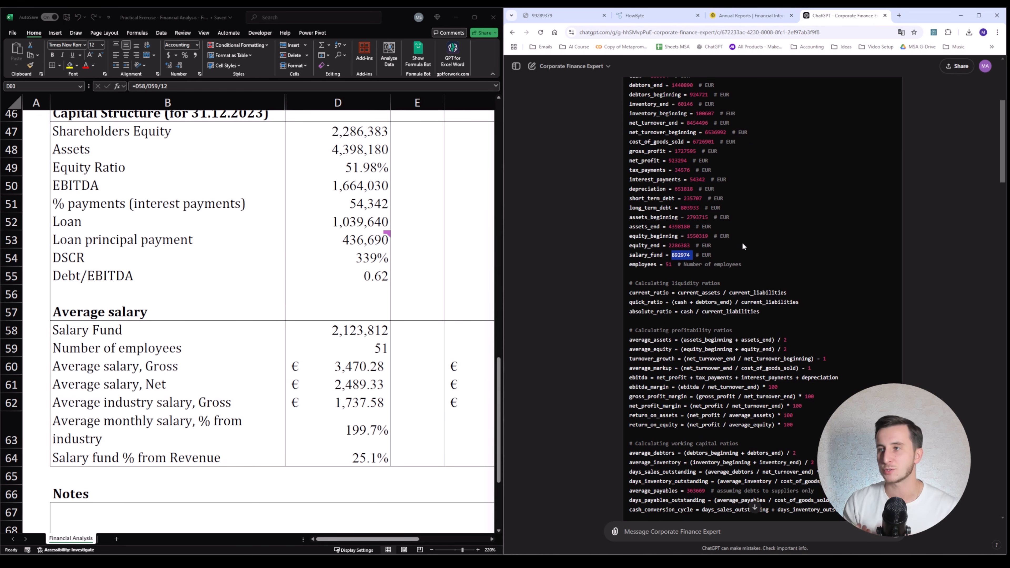
pyautogui.scroll(-5, 741, 244)
pyautogui.scroll(-20, 740, 235)
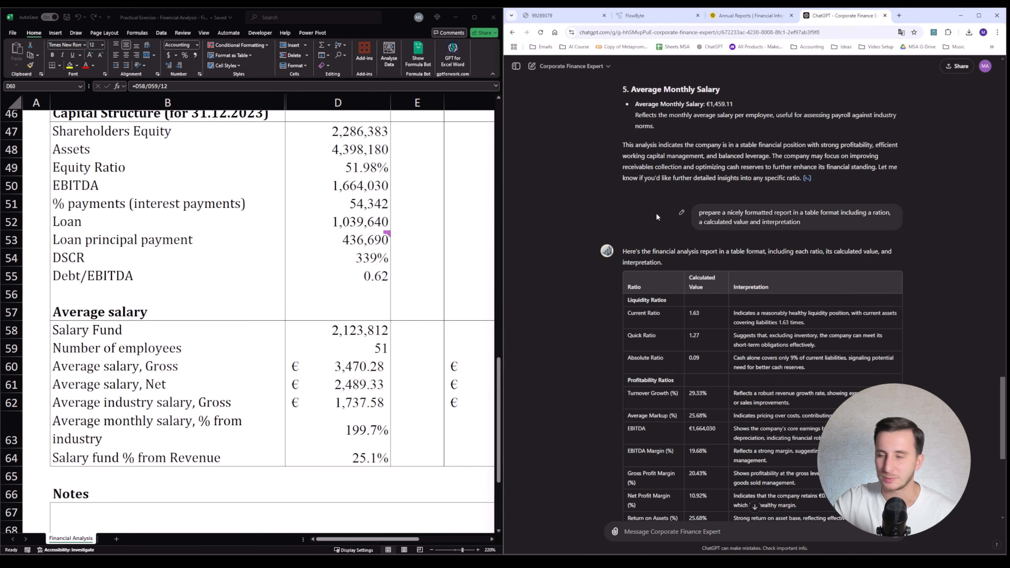
pyautogui.scroll(-5, 605, 213)
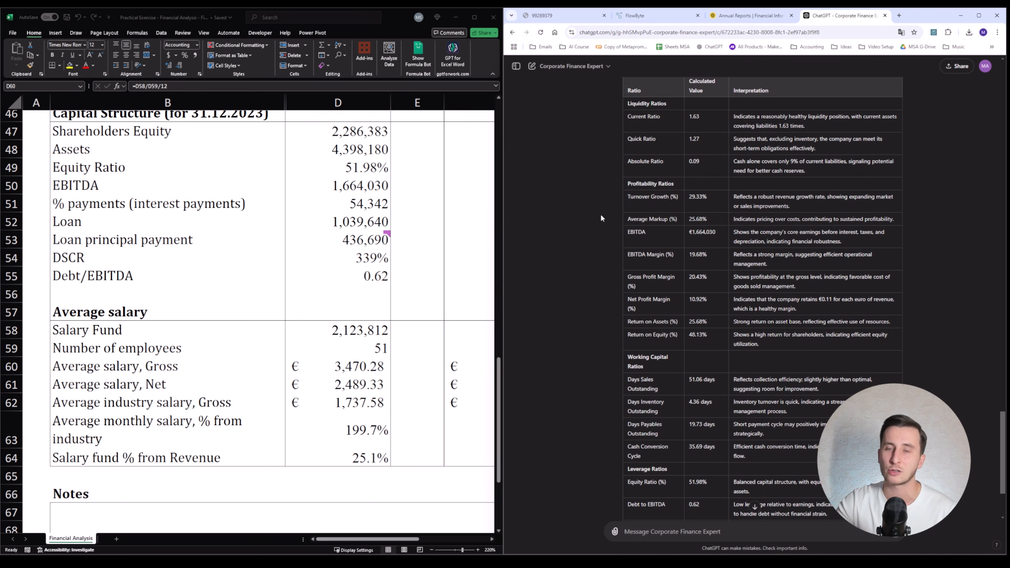
pyautogui.scroll(-3, 601, 215)
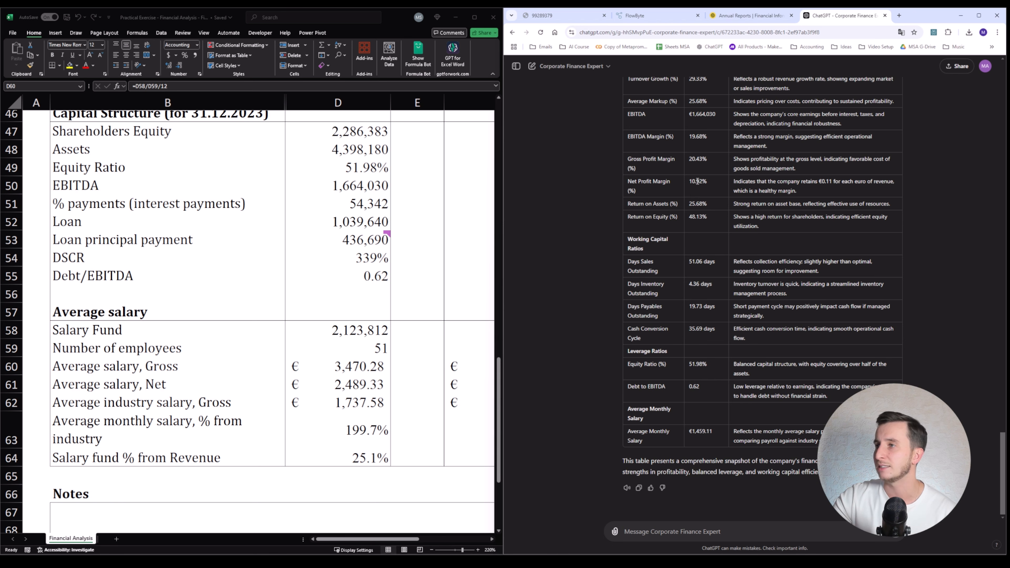
pyautogui.scroll(1, 701, 149)
pyautogui.scroll(1, 701, 119)
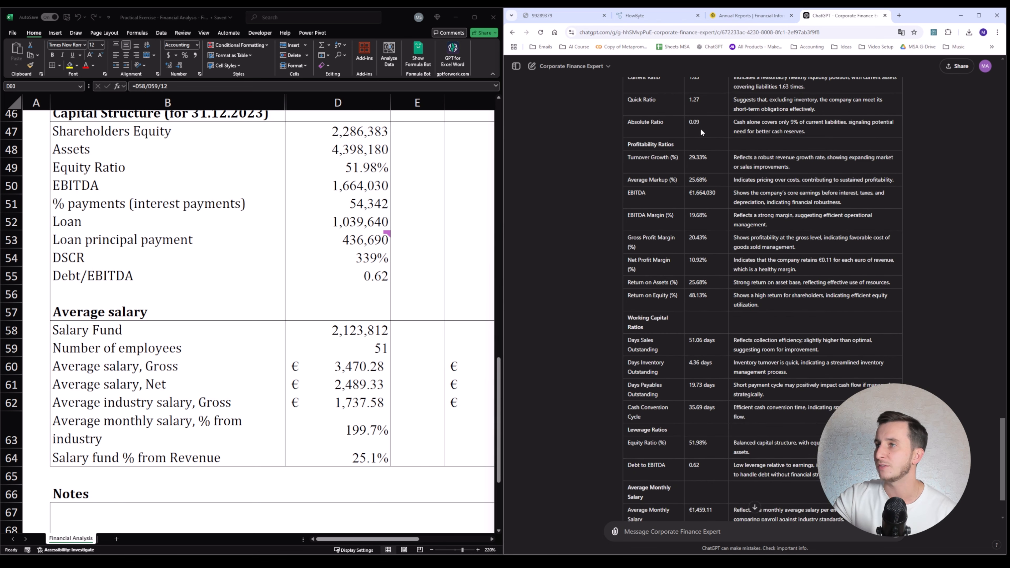
pyautogui.scroll(1, 701, 107)
pyautogui.scroll(-3, 705, 127)
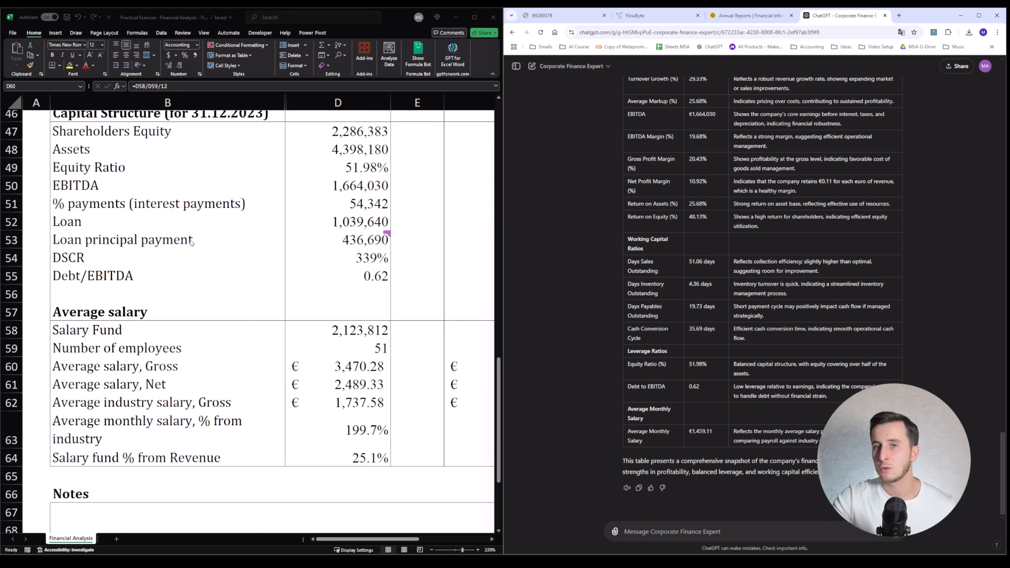
# - Calculate the report's accuracy share in cell A55 of the Excel sheet with =15.5/18, shown with two decimals
pyautogui.click(41, 273)
pyautogui.write('=15/')
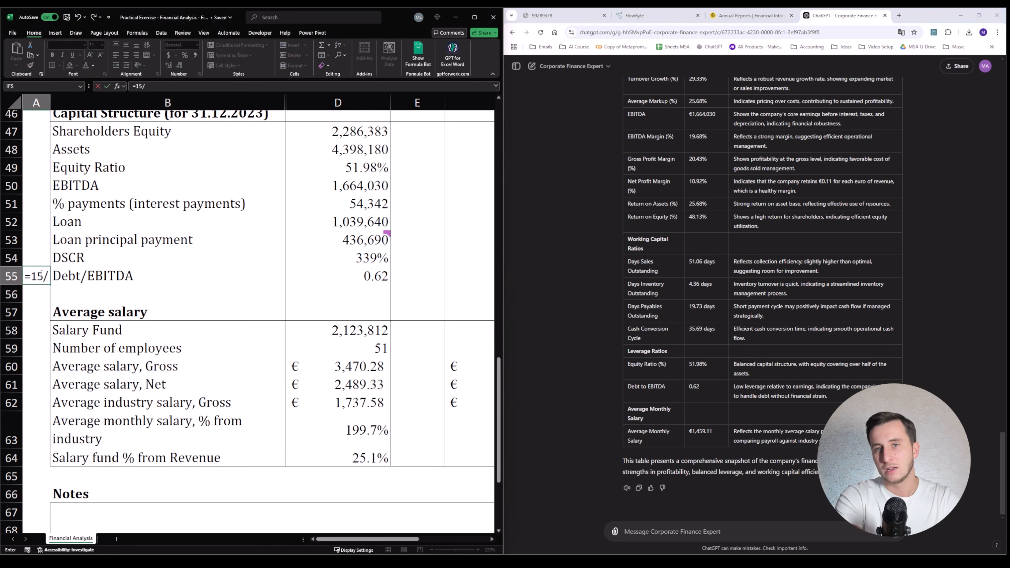
pyautogui.press('BackSpace')
pyautogui.write('.5/18')
pyautogui.press('Return')
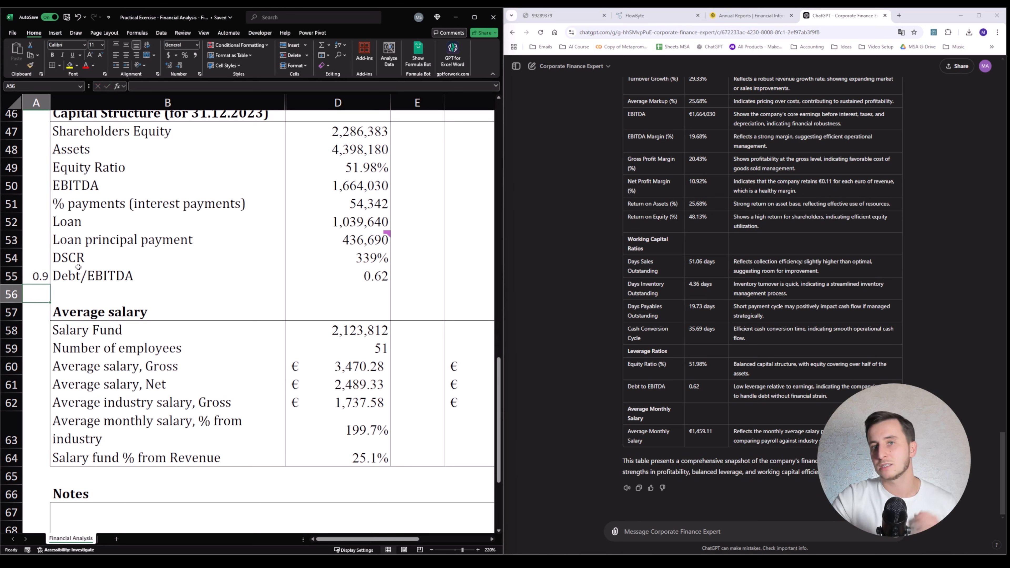
pyautogui.click(41, 274)
pyautogui.click(169, 65)
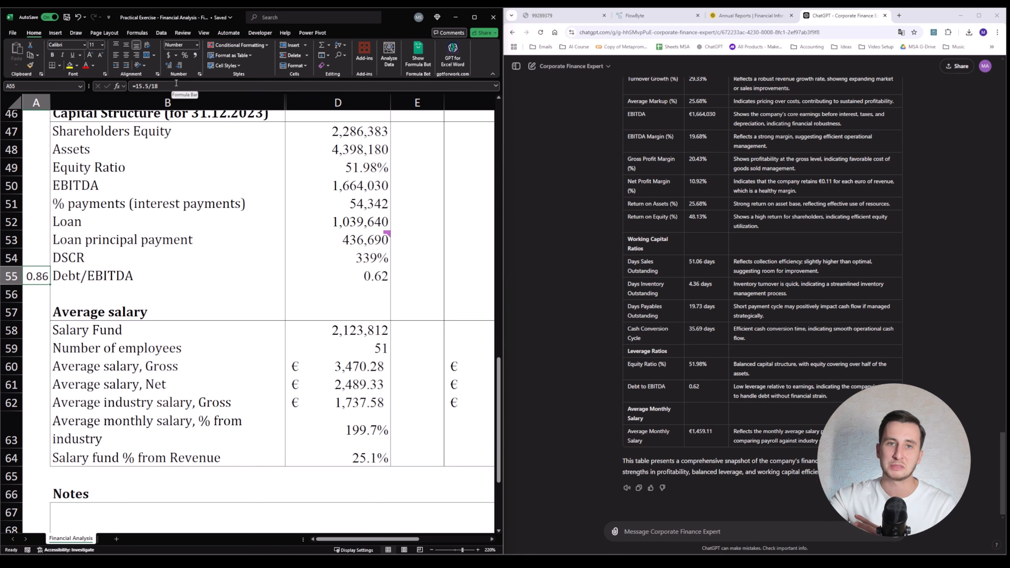
# - Examine the Absolute Ratio's calculated value and interpretation in the GPT's ratio table
pyautogui.click(735, 203)
pyautogui.scroll(4, 735, 203)
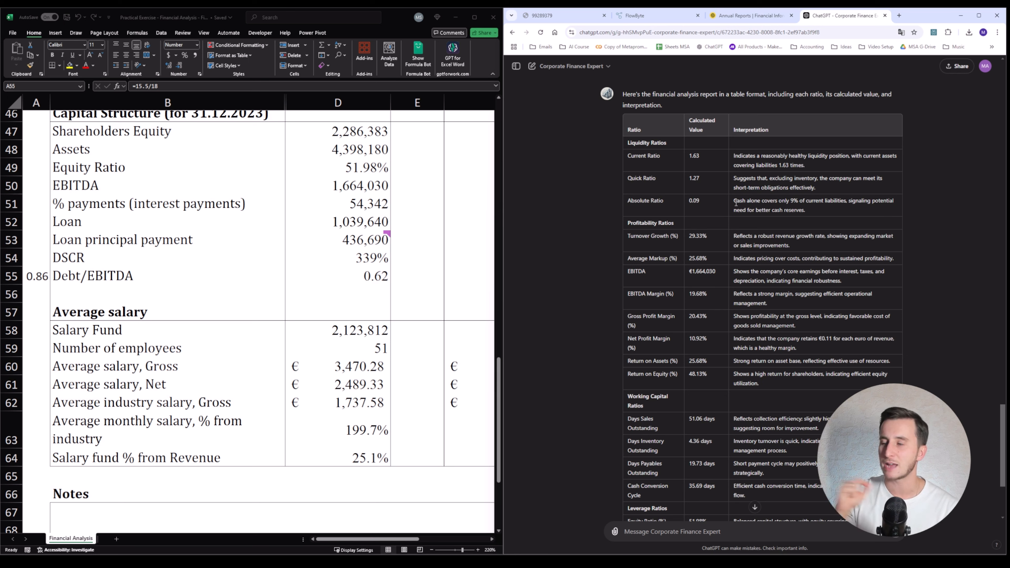
pyautogui.moveTo(736, 203); pyautogui.dragTo(817, 209)
pyautogui.click(818, 209)
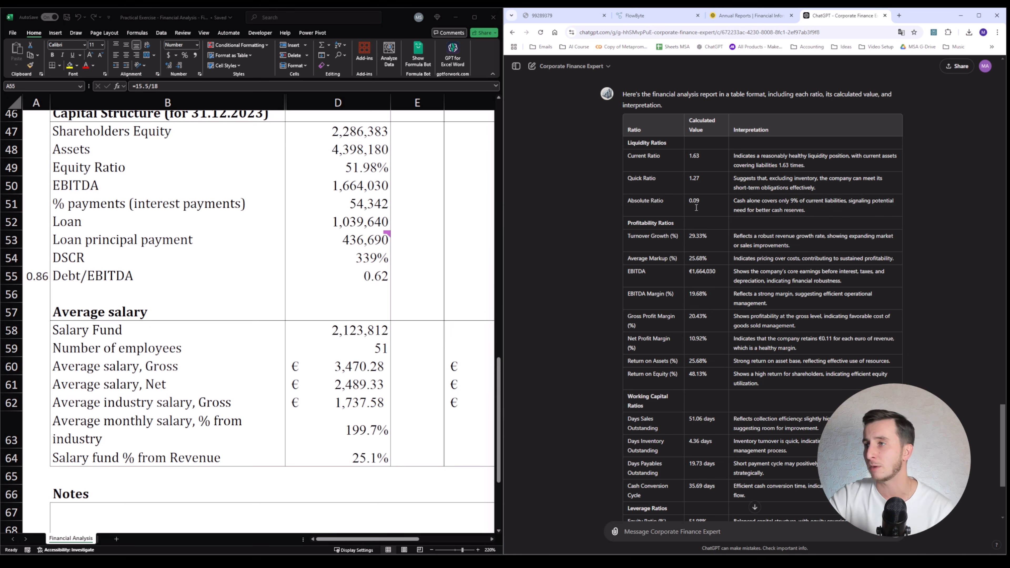
pyautogui.moveTo(673, 233); pyautogui.dragTo(671, 235)
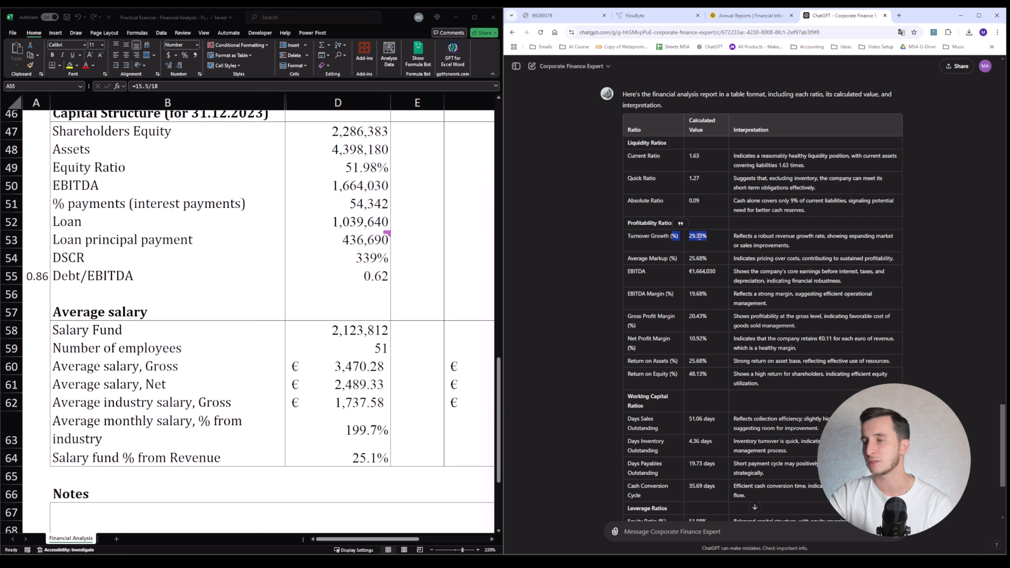
pyautogui.moveTo(690, 206); pyautogui.dragTo(706, 202)
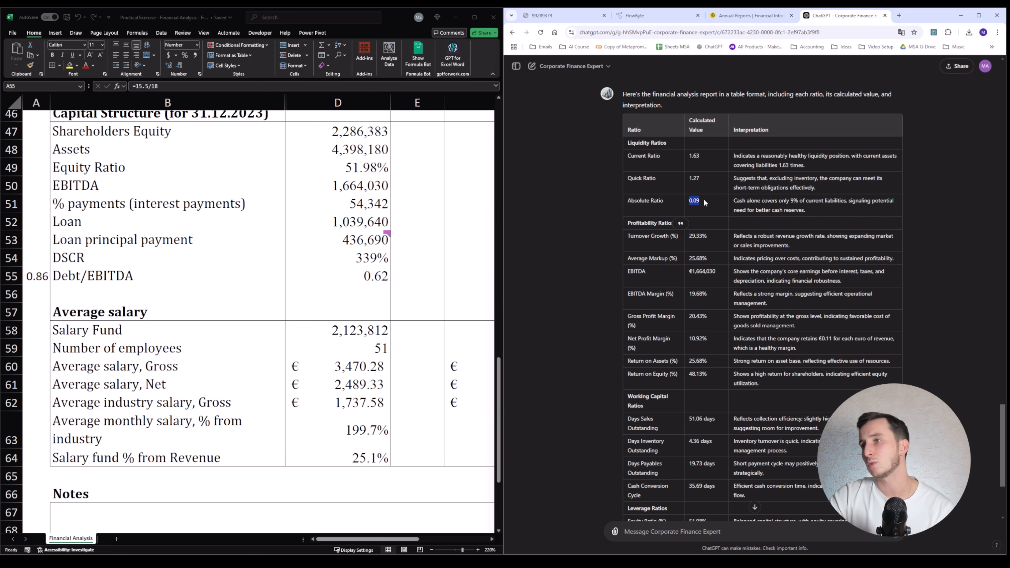
pyautogui.click(754, 203)
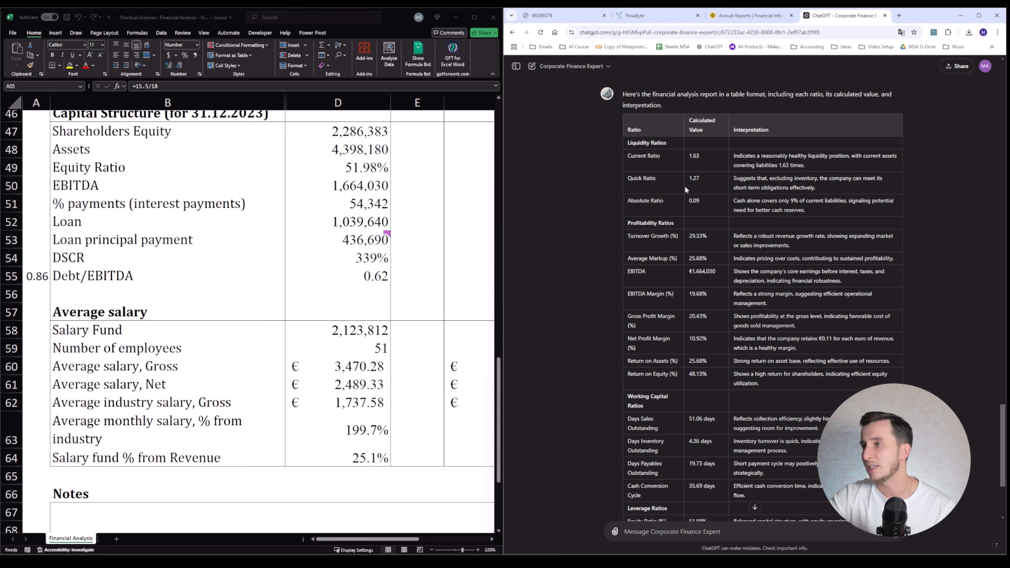
pyautogui.moveTo(689, 200); pyautogui.dragTo(725, 205)
pyautogui.click(761, 210)
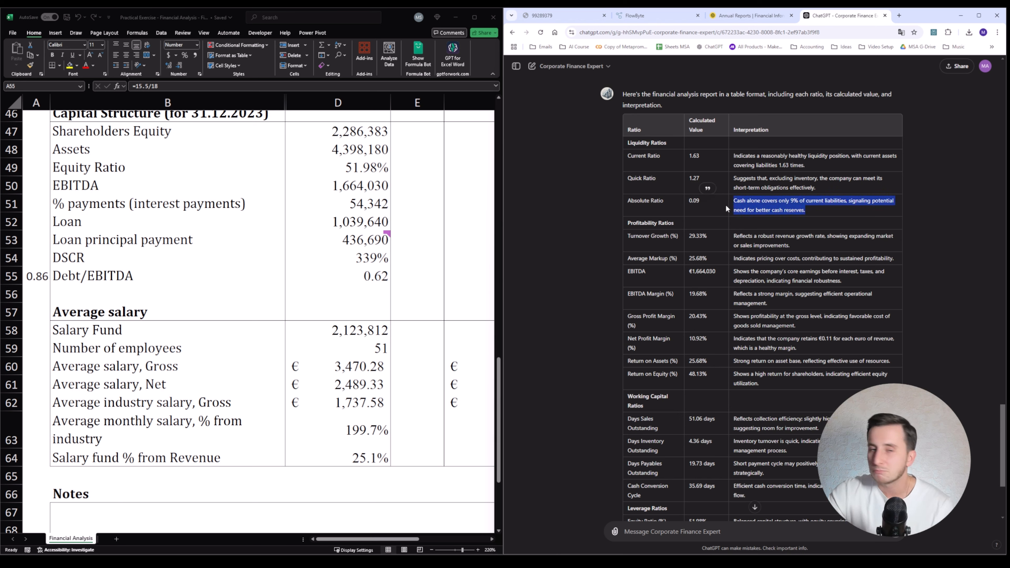
pyautogui.click(811, 211)
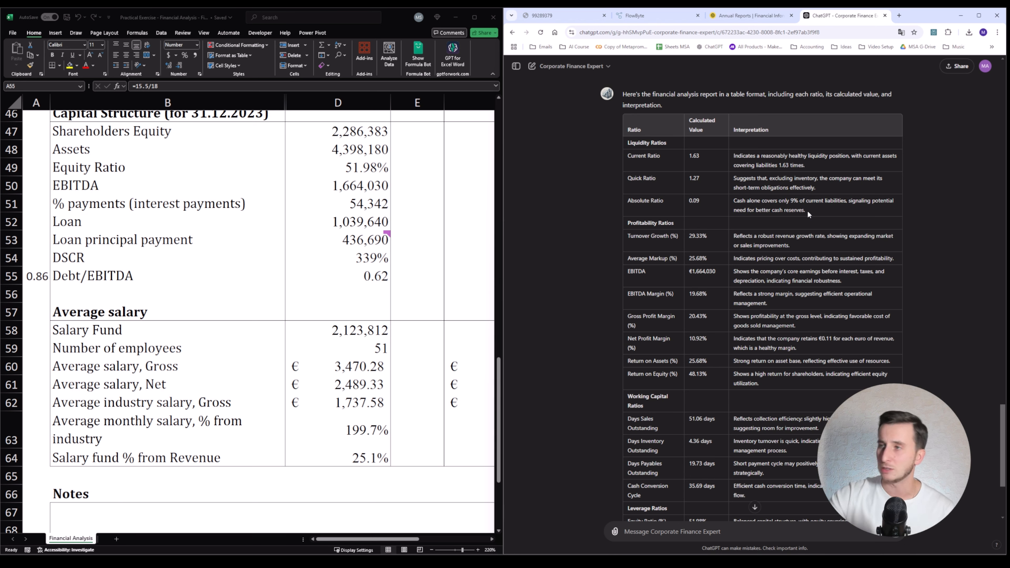
# - Review the table's calculated values down to the average salary, and the written leverage and salary analysis in the earlier reply
pyautogui.moveTo(723, 164); pyautogui.dragTo(717, 348)
pyautogui.click(712, 403)
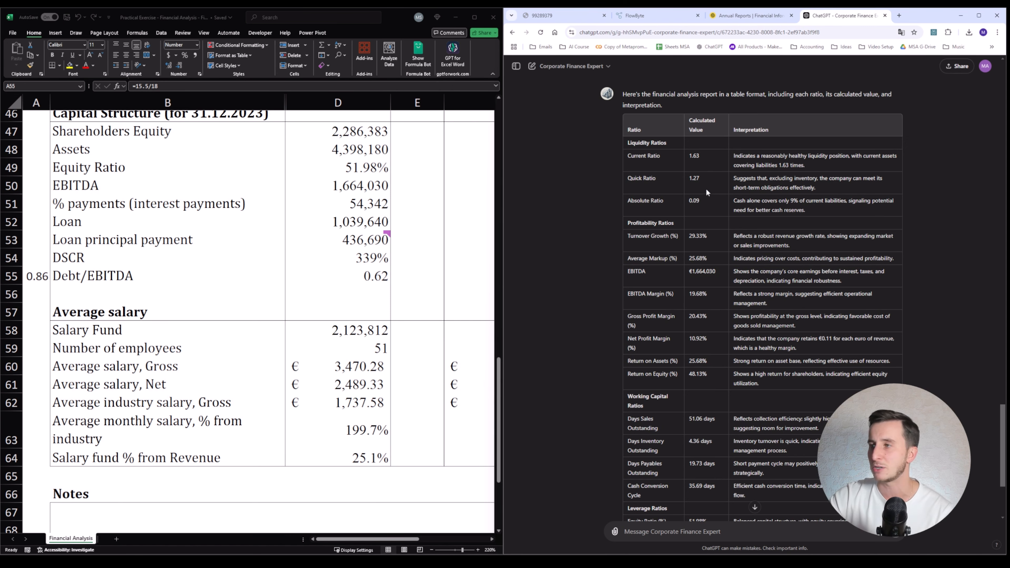
pyautogui.scroll(-4, 694, 163)
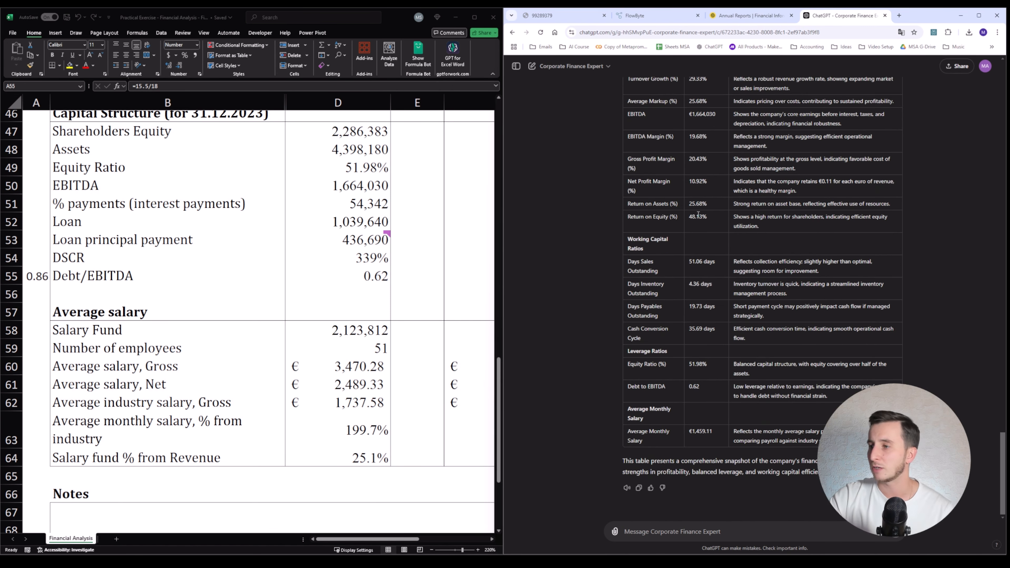
pyautogui.scroll(10, 725, 233)
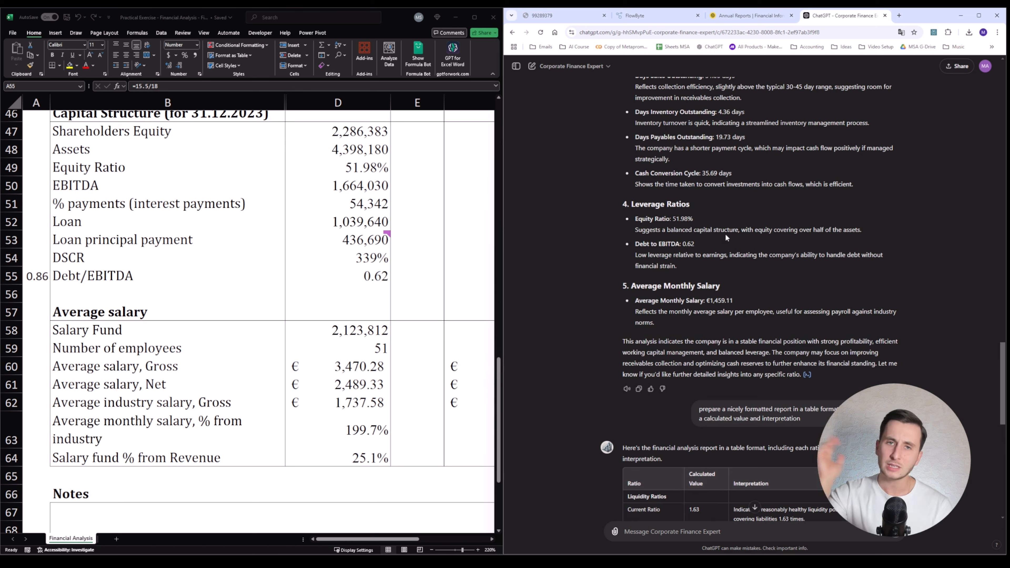